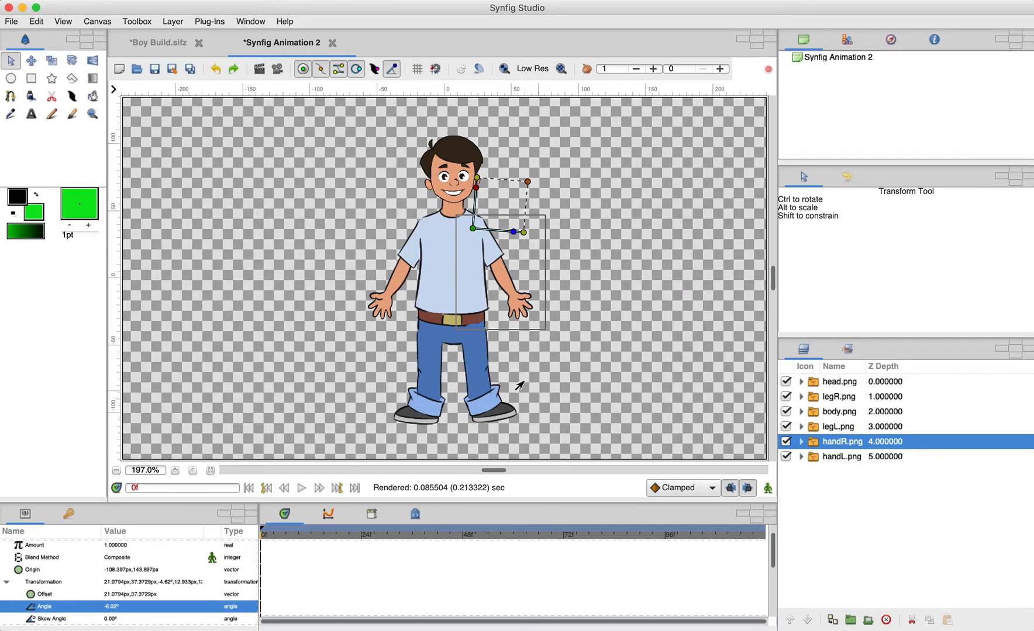
Move the legR.png layer one level down so it sits below body.png, and clear the selection
left_click(837, 401)
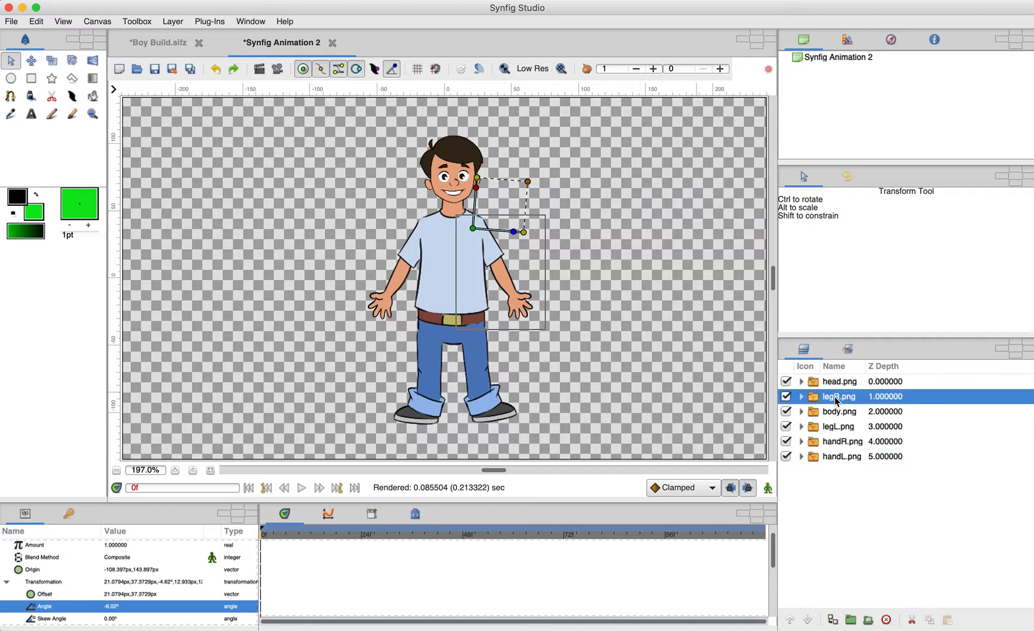
left_click(808, 621)
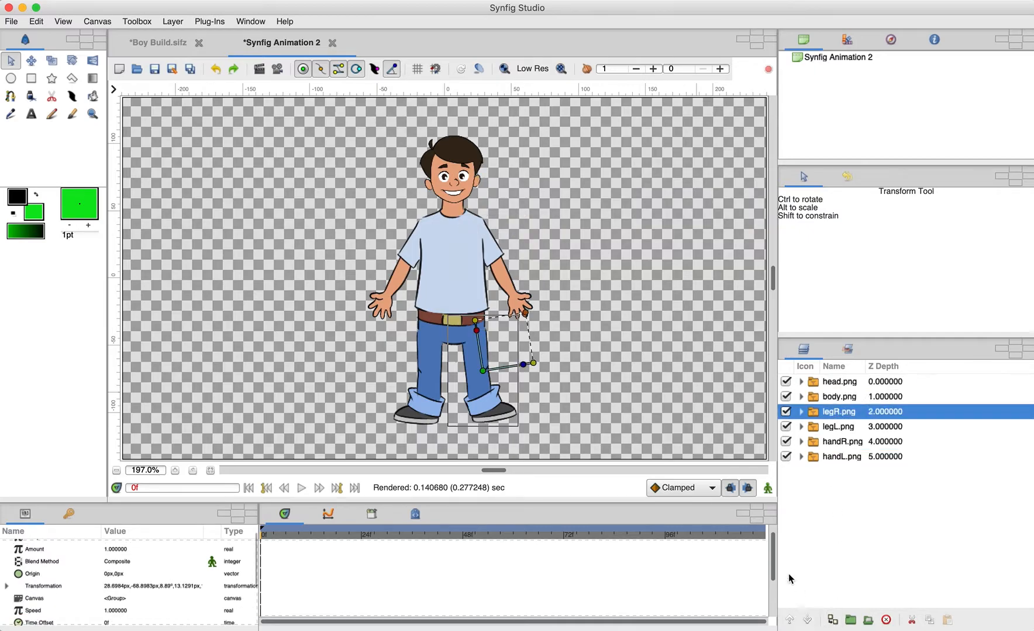
left_click(616, 373)
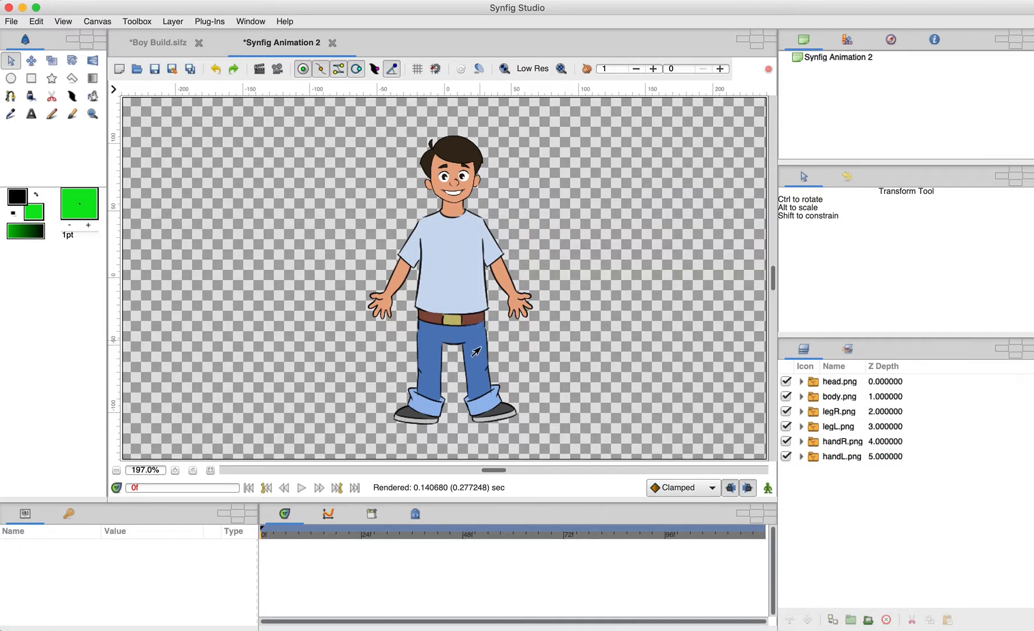
Try rotating the legR.png leg around its default centre pivot, and undo the rotation
left_click(480, 388)
left_click_drag(523, 364, 501, 420)
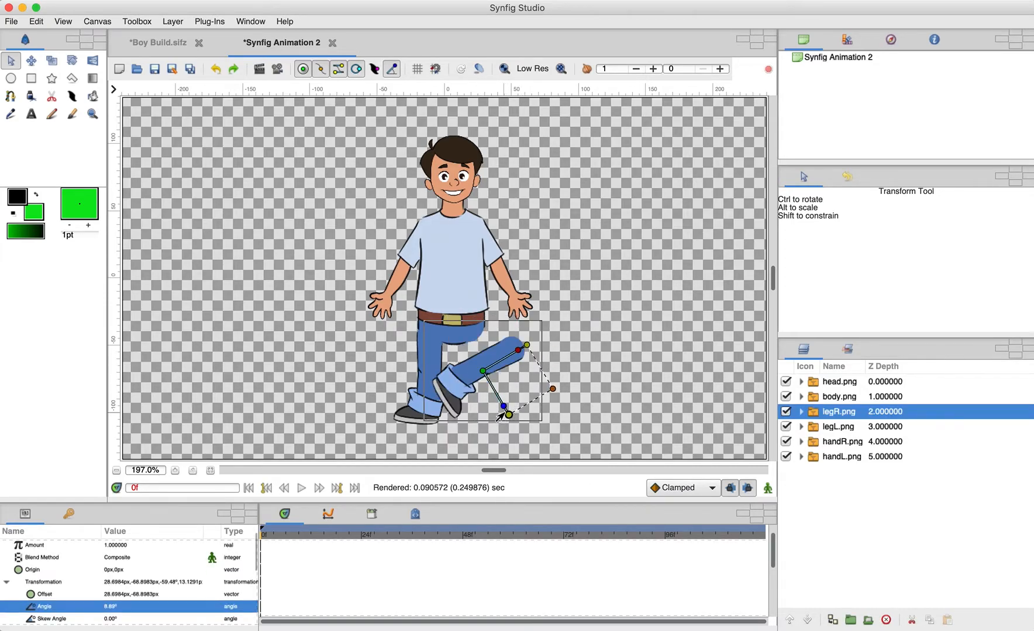
left_click(217, 68)
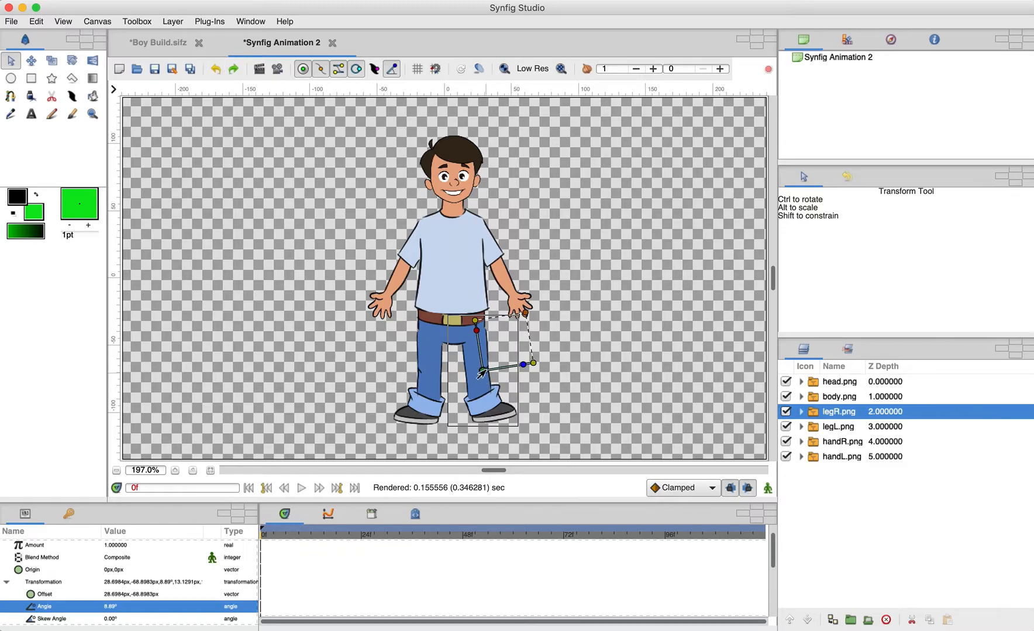
Move the legR.png pivot up to the hip joint and rotate the leg to an upright angle of about 2.9°
left_click_drag(483, 371, 474, 329)
left_click(573, 335)
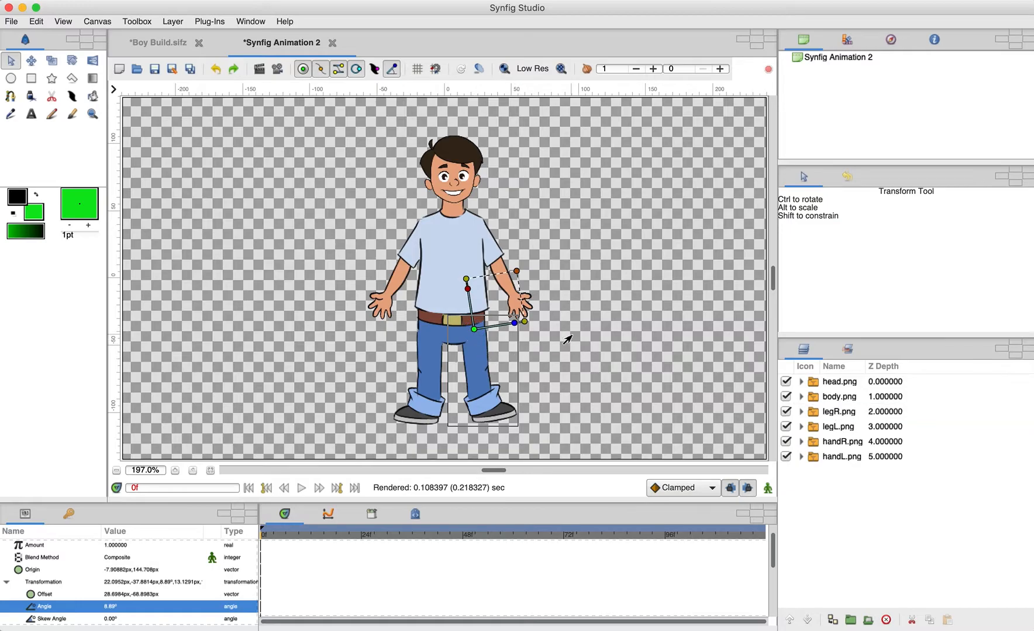
left_click(467, 364)
left_click_drag(509, 326, 518, 293)
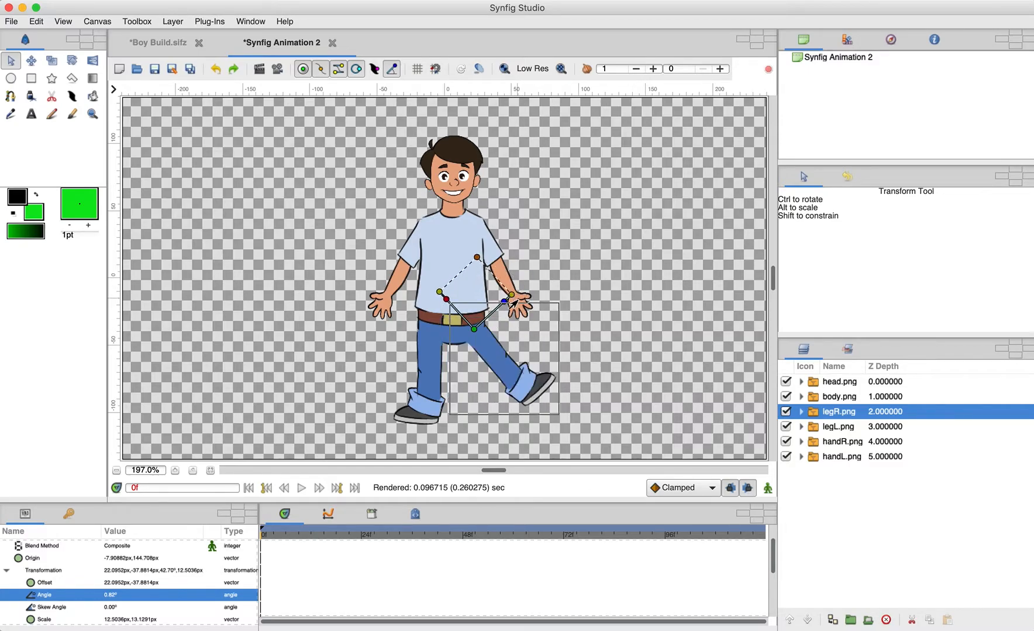
left_click_drag(504, 352, 515, 327)
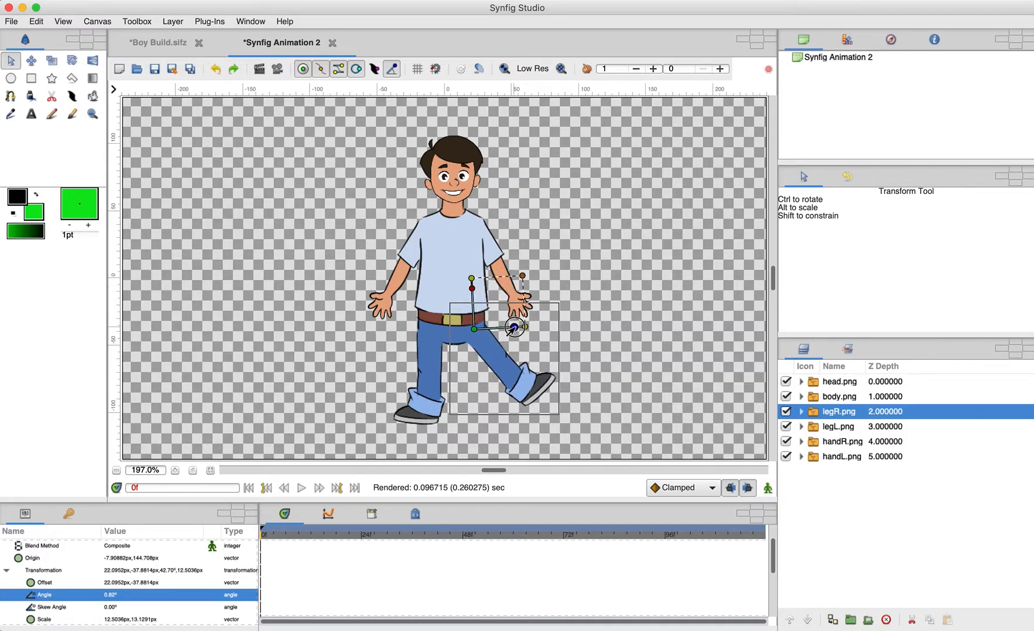
Move the legL.png pivot up to the hip joint and rotate the leg to an angle of about -2.8°
left_click(419, 374)
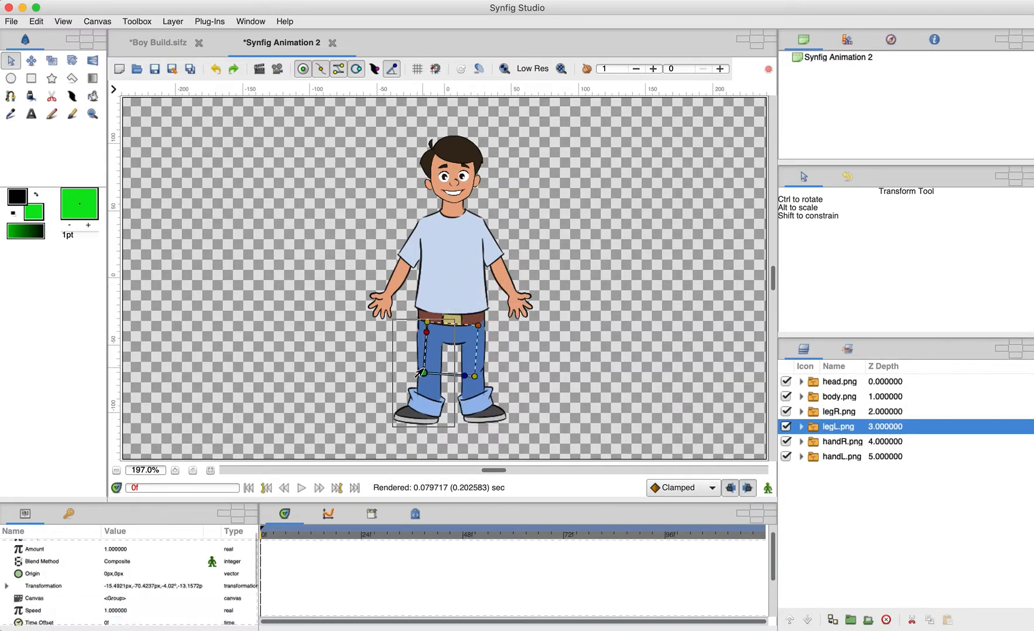
left_click_drag(419, 374, 430, 329)
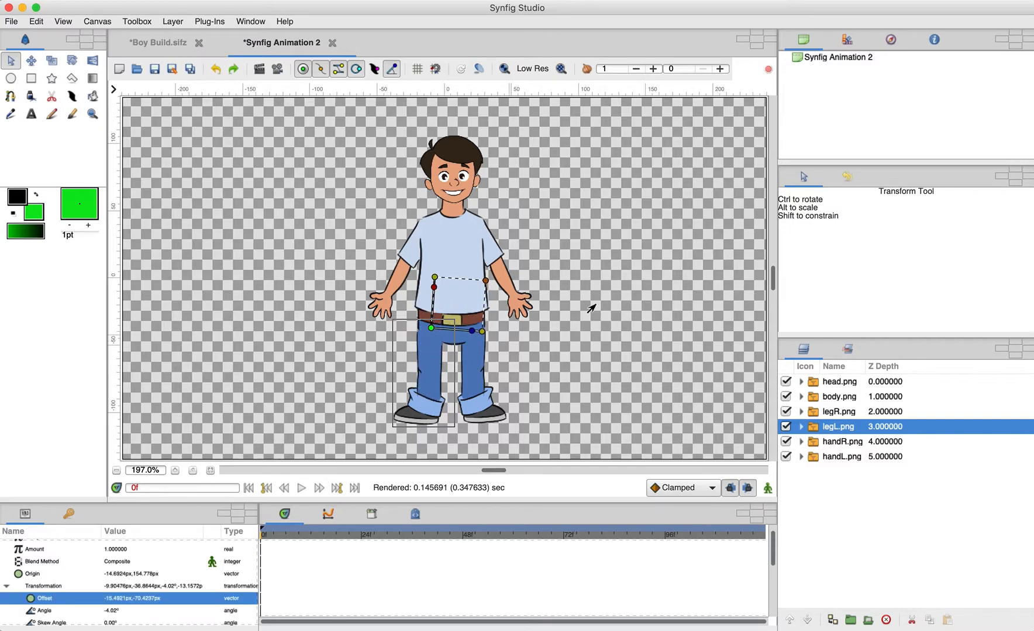
left_click(619, 293)
left_click(419, 373)
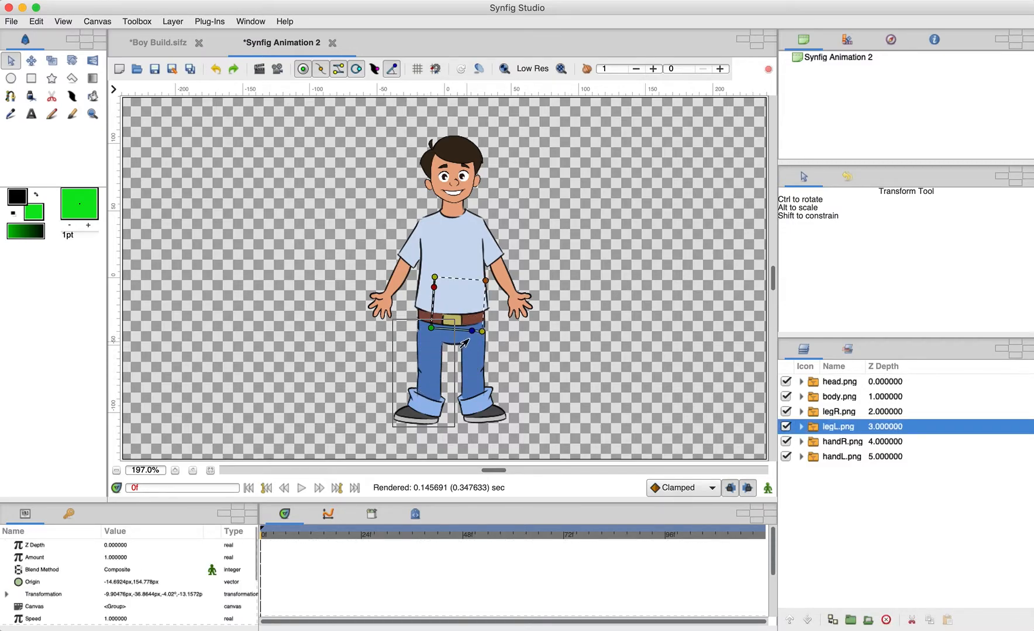
left_click_drag(454, 374, 472, 330)
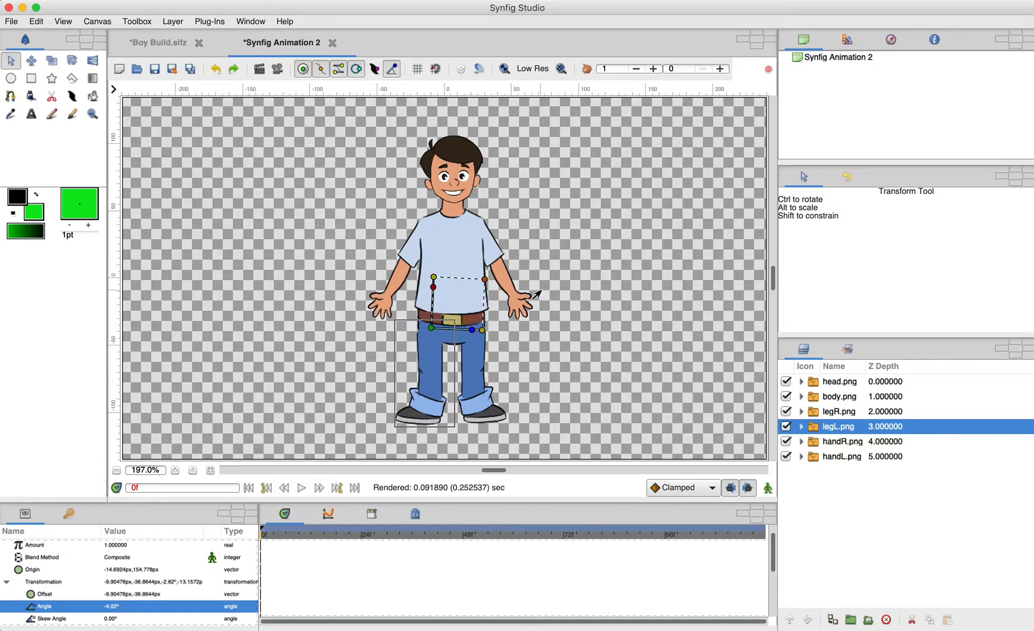
Try tilting the head around its default centre pivot, and undo the rotation
left_click(449, 182)
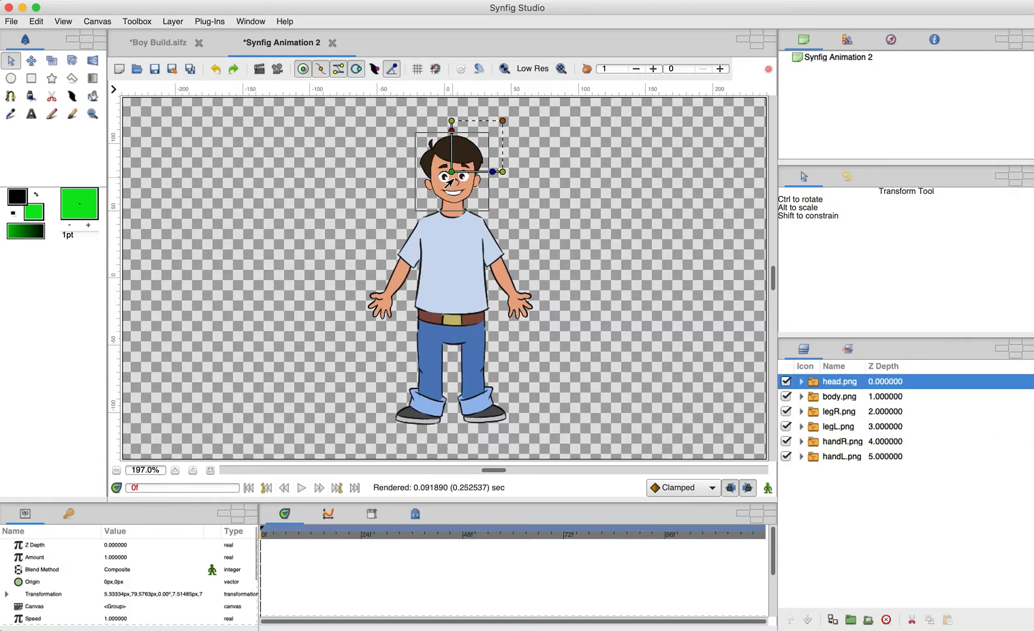
left_click_drag(492, 172, 471, 231)
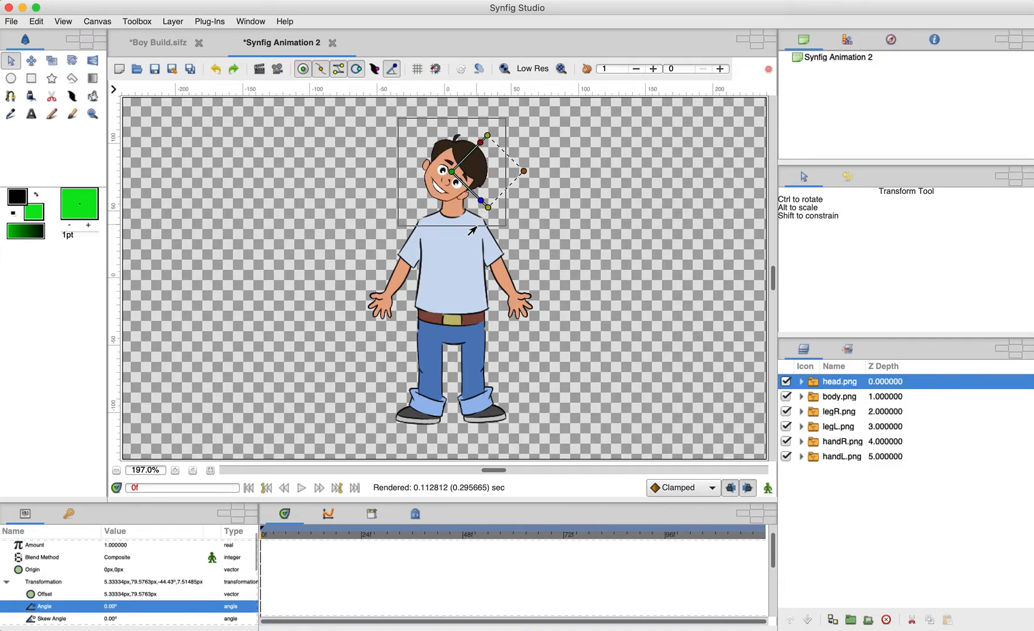
left_click(215, 69)
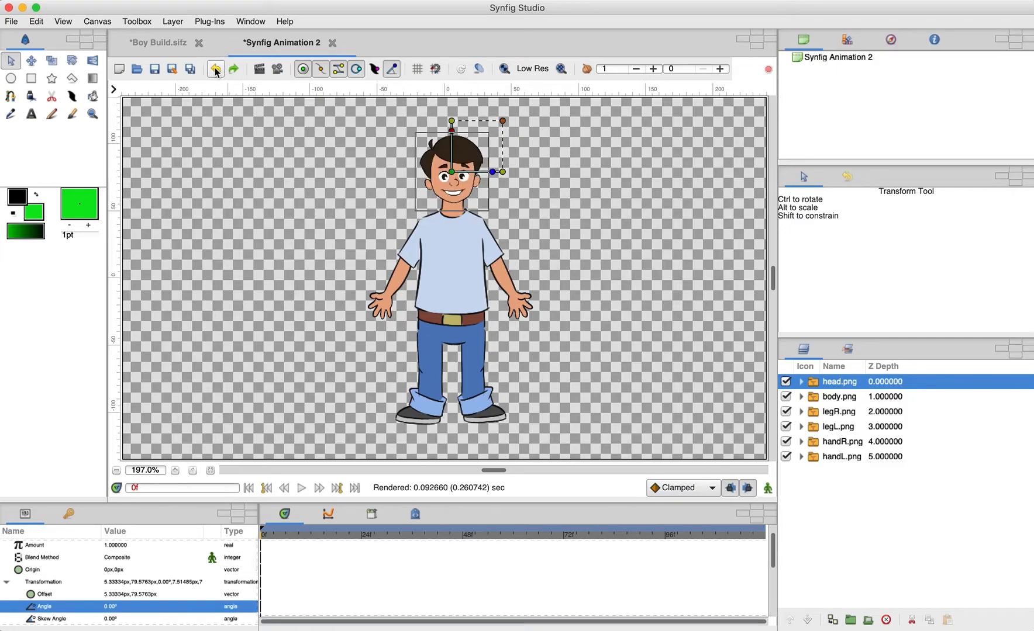
Move the head's pivot down to the top of the neck, rotate the head to about -3.1°, and deselect it
left_click_drag(452, 172, 449, 204)
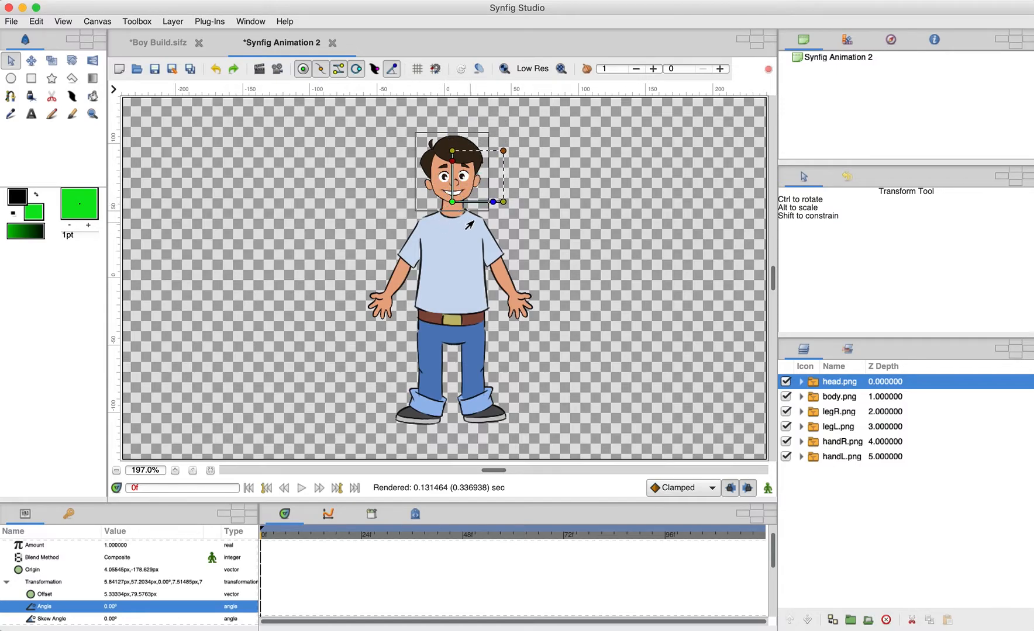
mouse_move(491, 203)
left_mouse_down()
mouse_move(478, 175)
mouse_move(489, 217)
mouse_move(493, 203)
left_mouse_up()
left_click(597, 195)
left_click(455, 189)
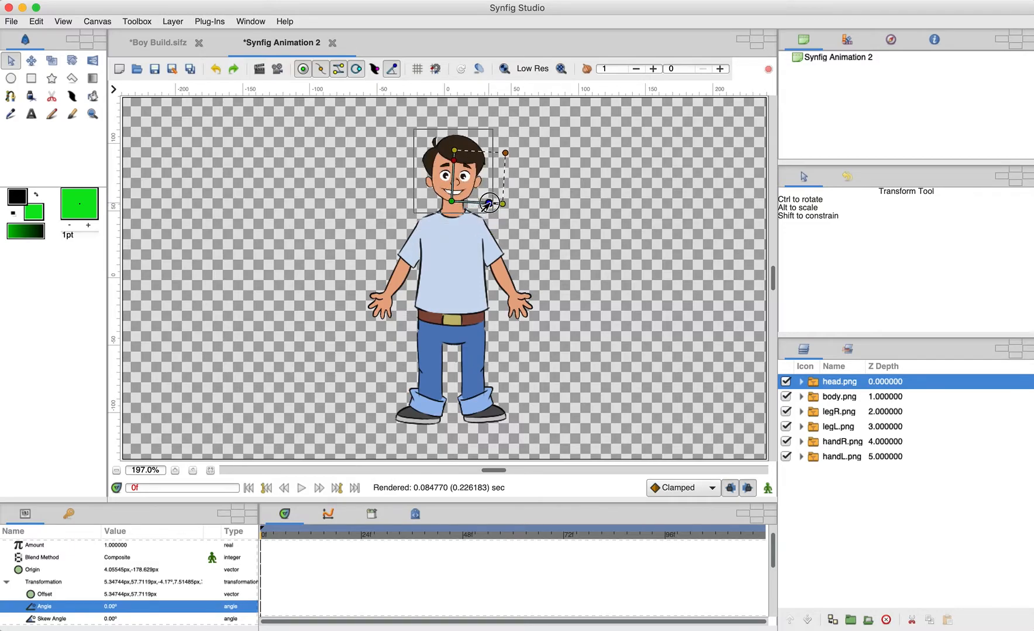
left_click(557, 190)
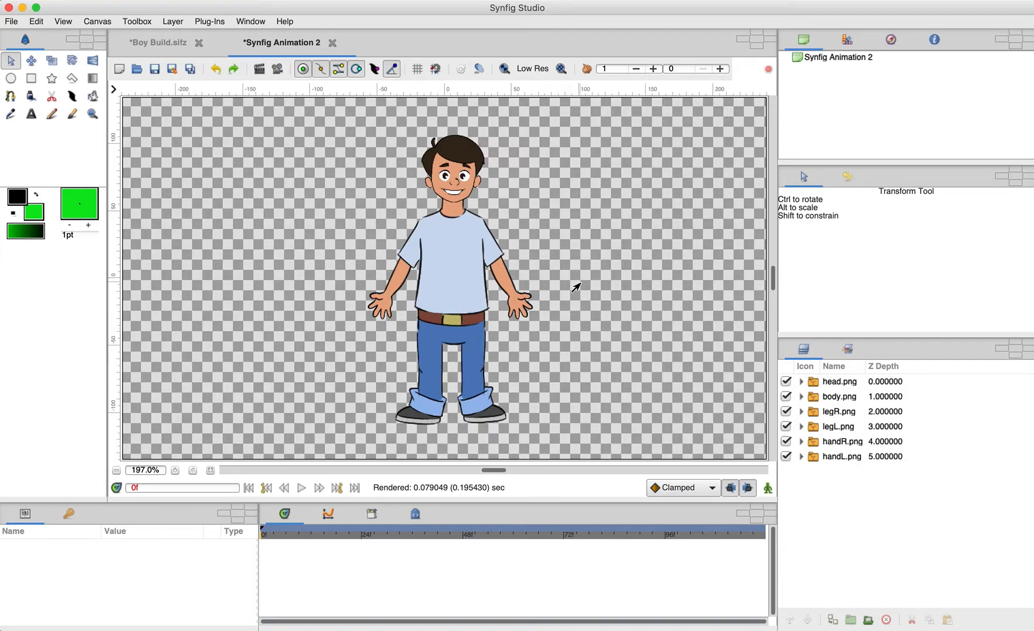
Try moving the body.png layer away from the other body parts, undo the move, and deselect it
left_click(836, 398)
left_click_drag(449, 269, 316, 276)
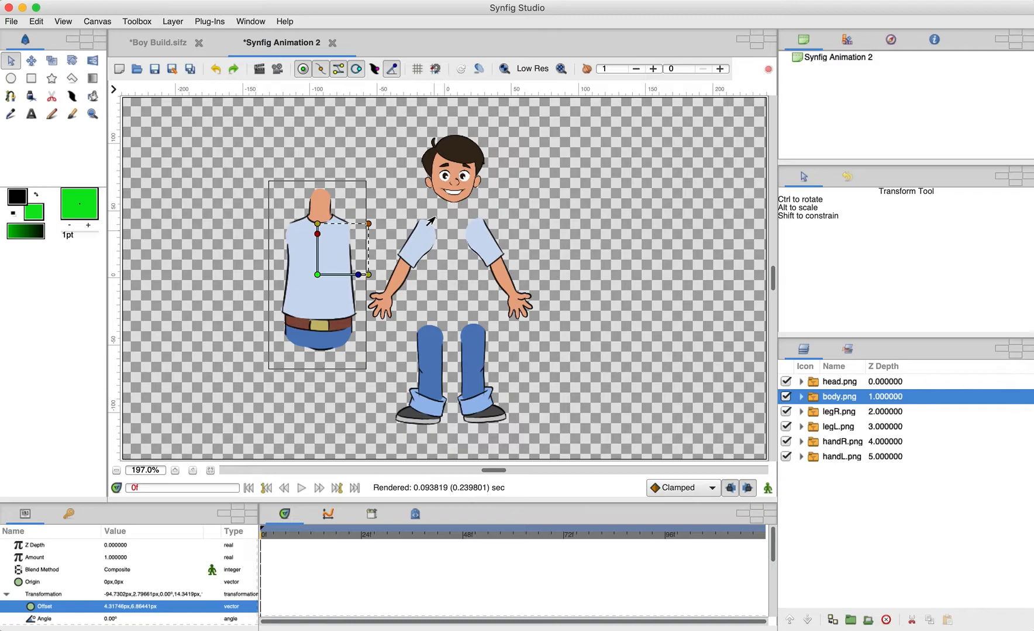
left_click(215, 69)
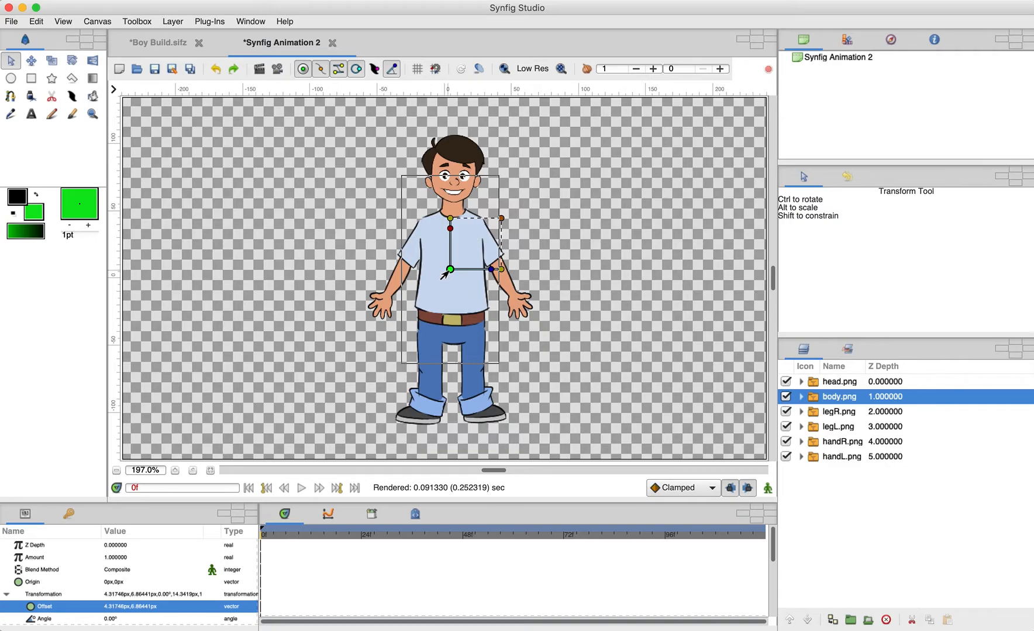
left_click(567, 212)
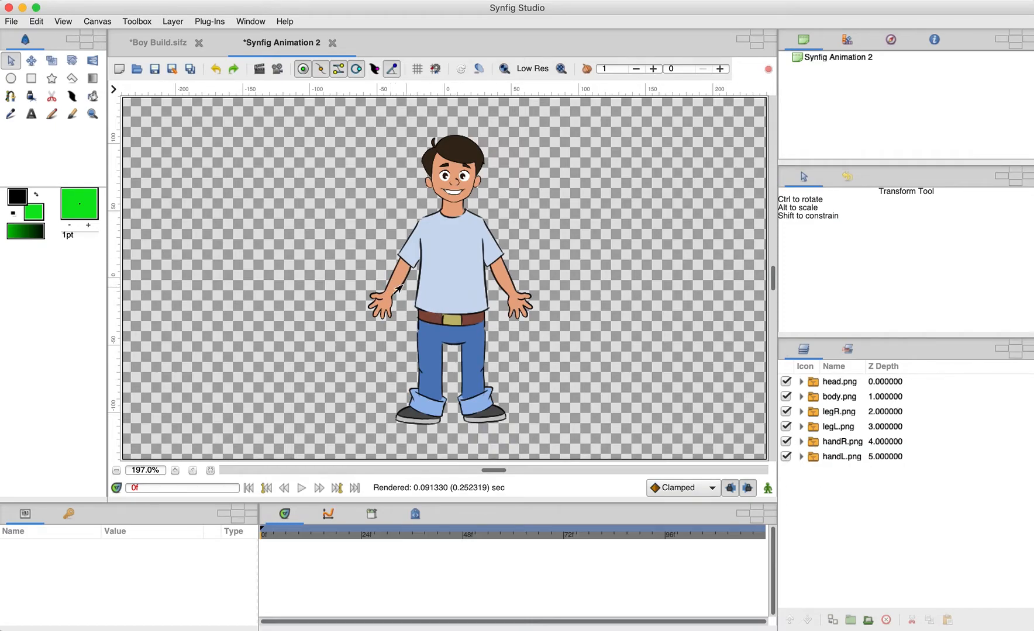
Select the handL.png and handR.png layers, and extend the selection to all six character layers
left_click(390, 282)
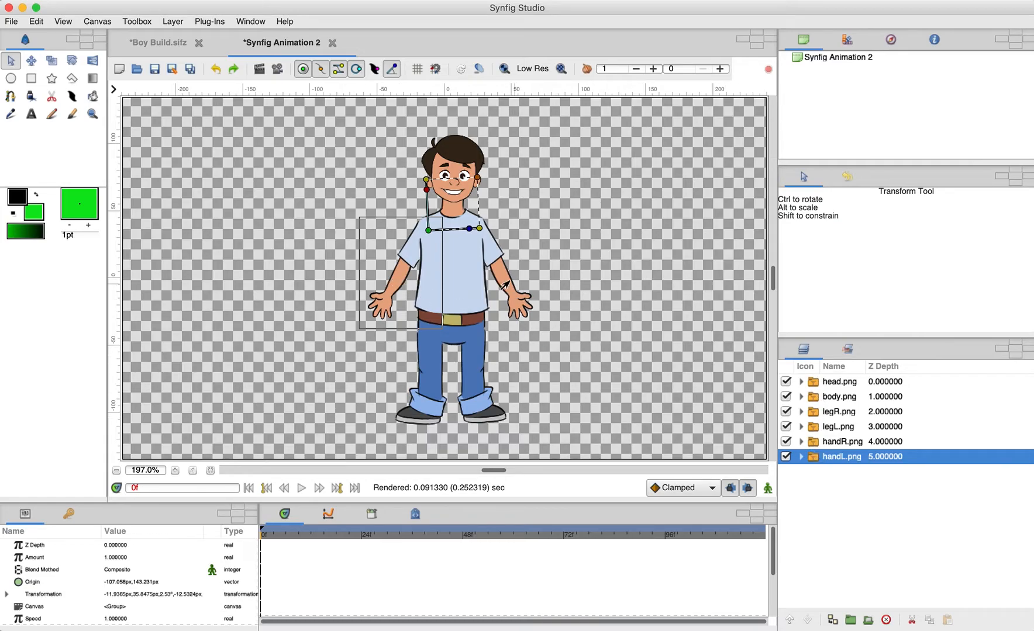
left_click(497, 281)
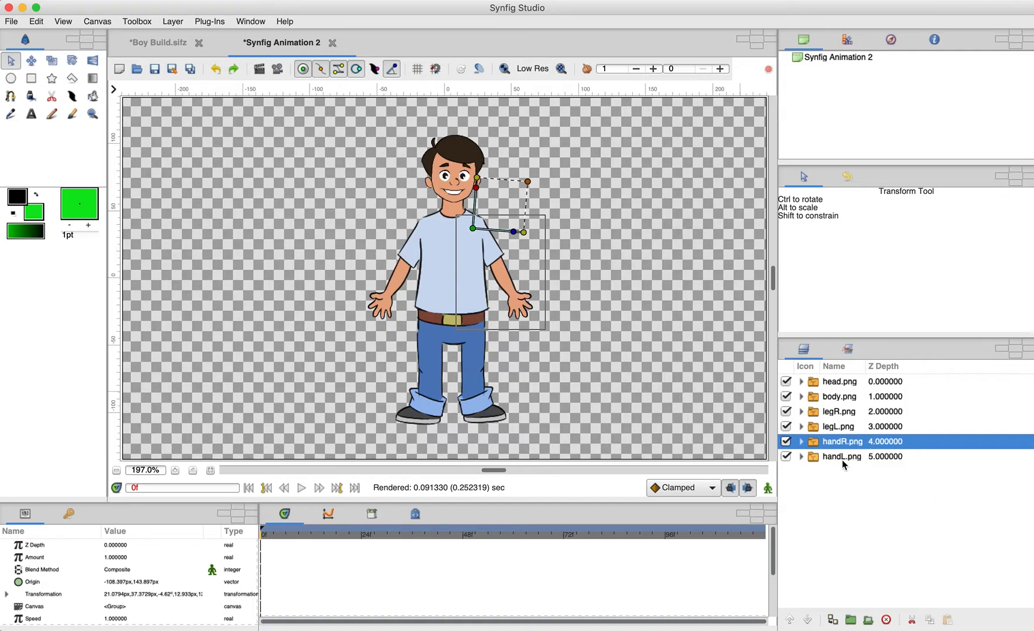
left_click(833, 459)
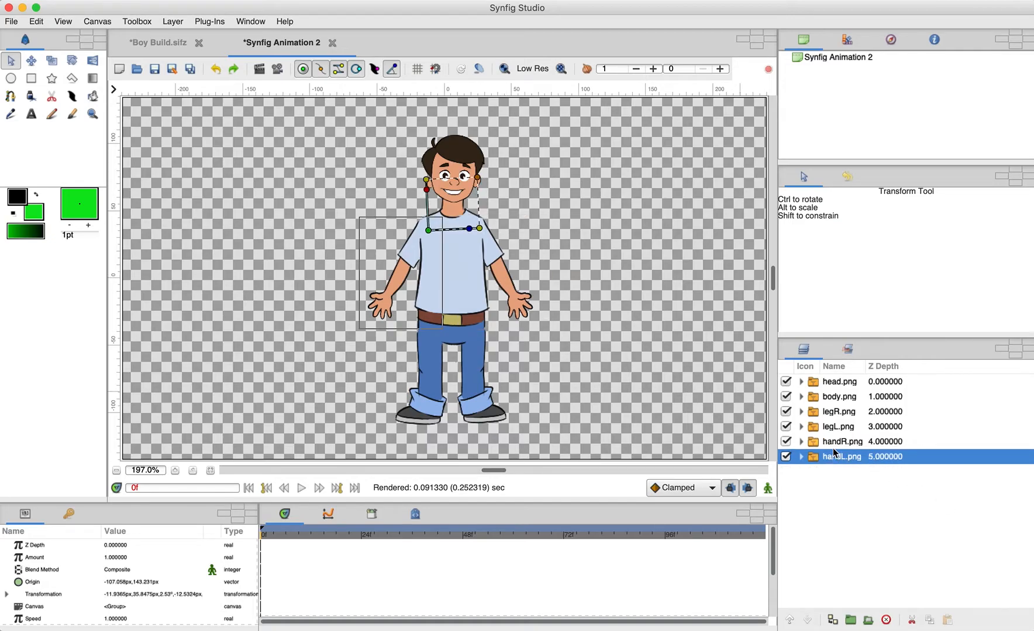
left_click(834, 443, "ctrl")
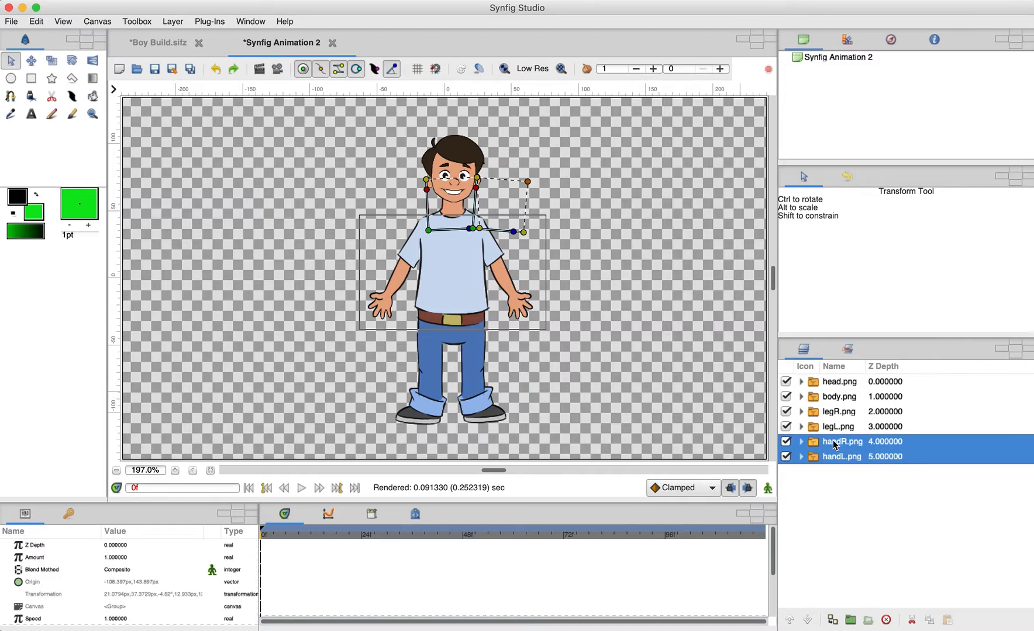
left_click(834, 399, "shift")
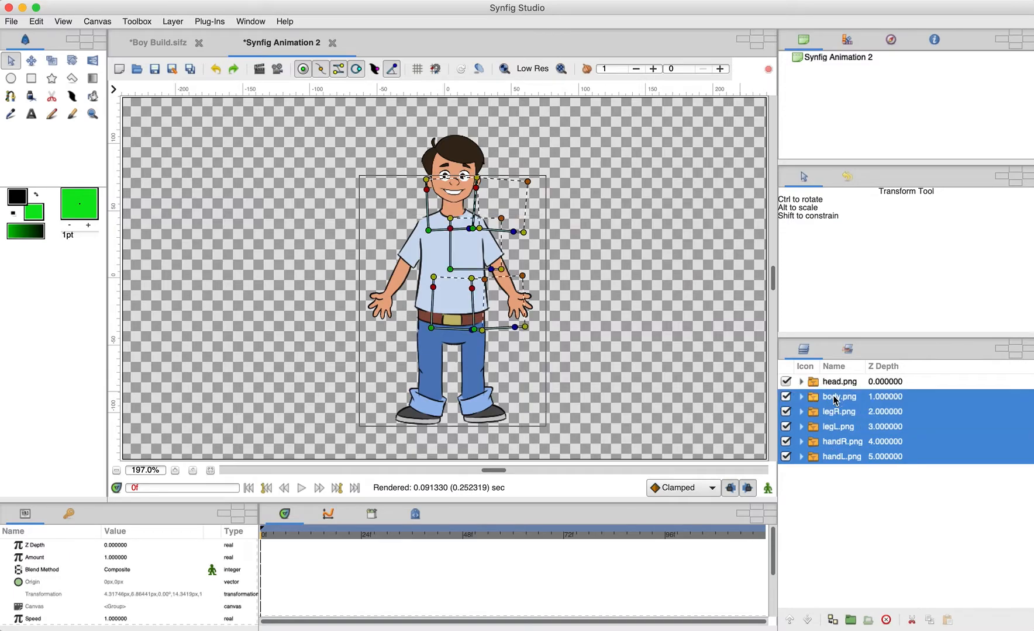
left_click(837, 383, "shift")
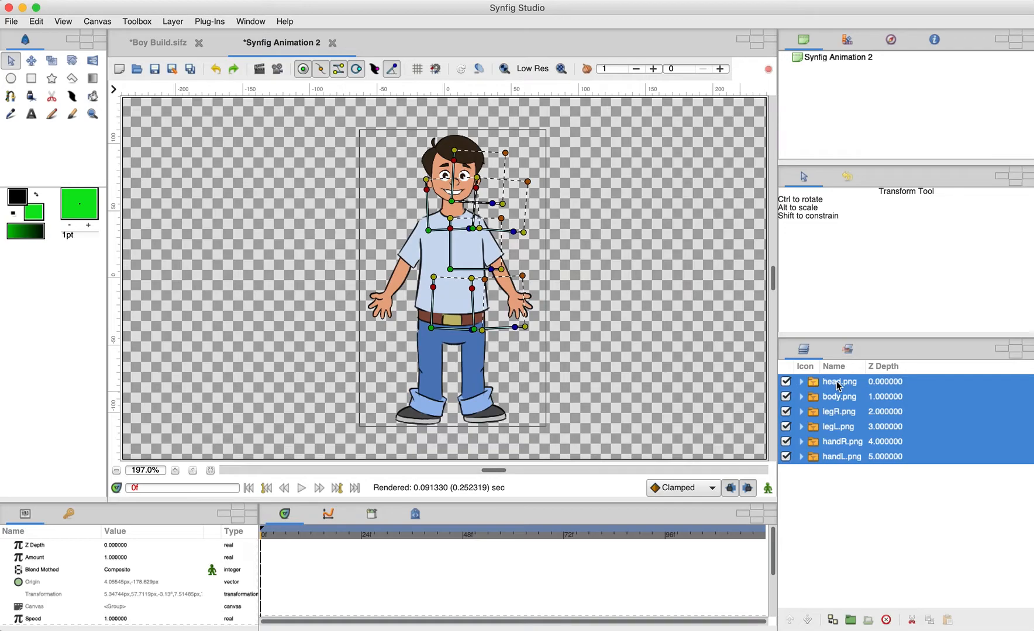
Move the legL.png layer and the legR.png layer below the hand layers, with legR.png at the bottom of the stack
left_click(834, 429)
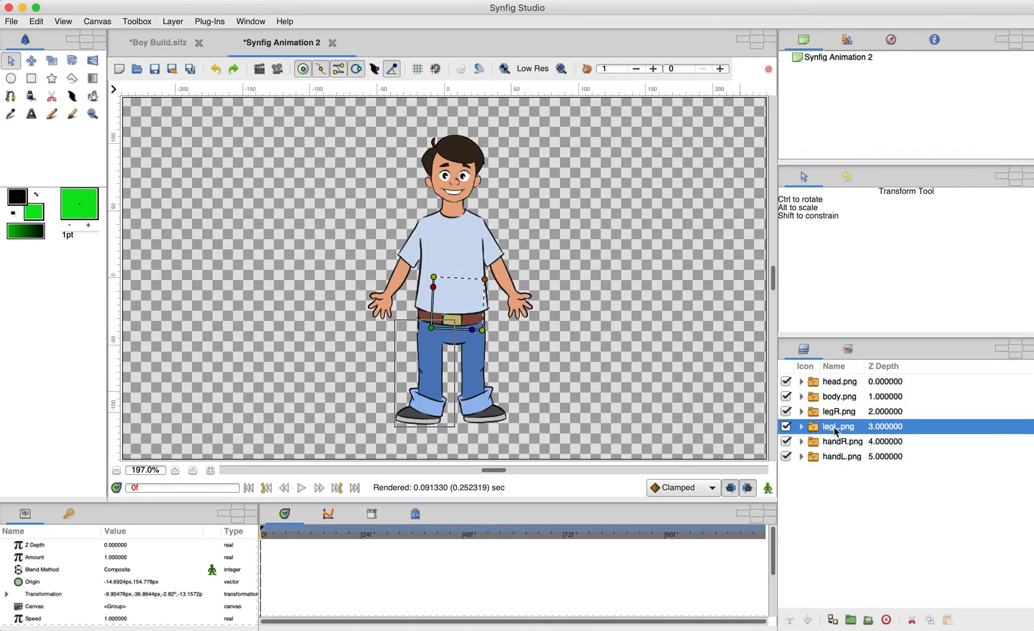
left_click(807, 620)
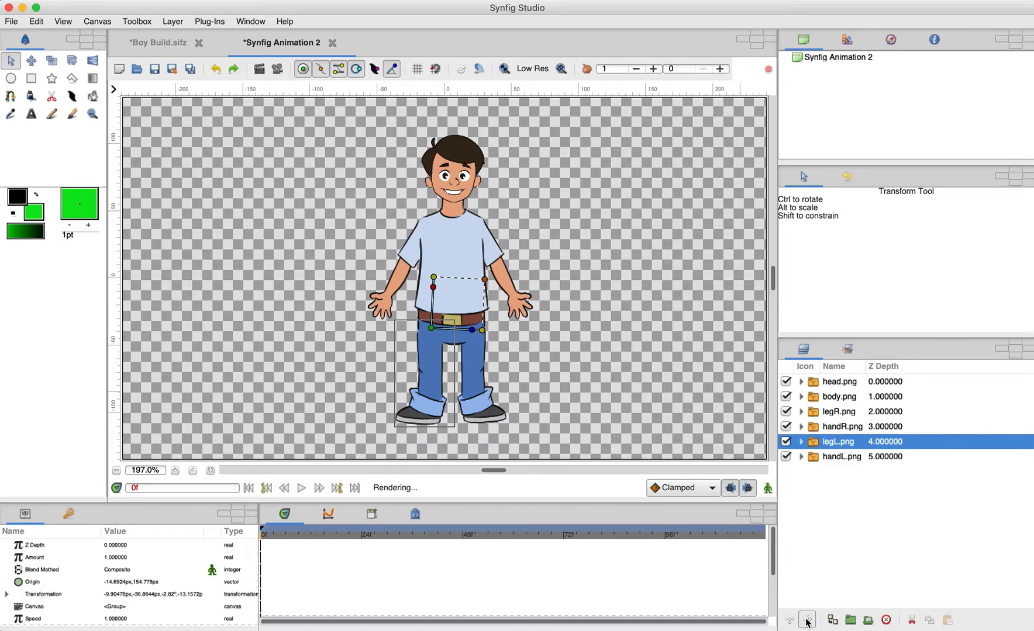
left_click(807, 619)
left_click(813, 412)
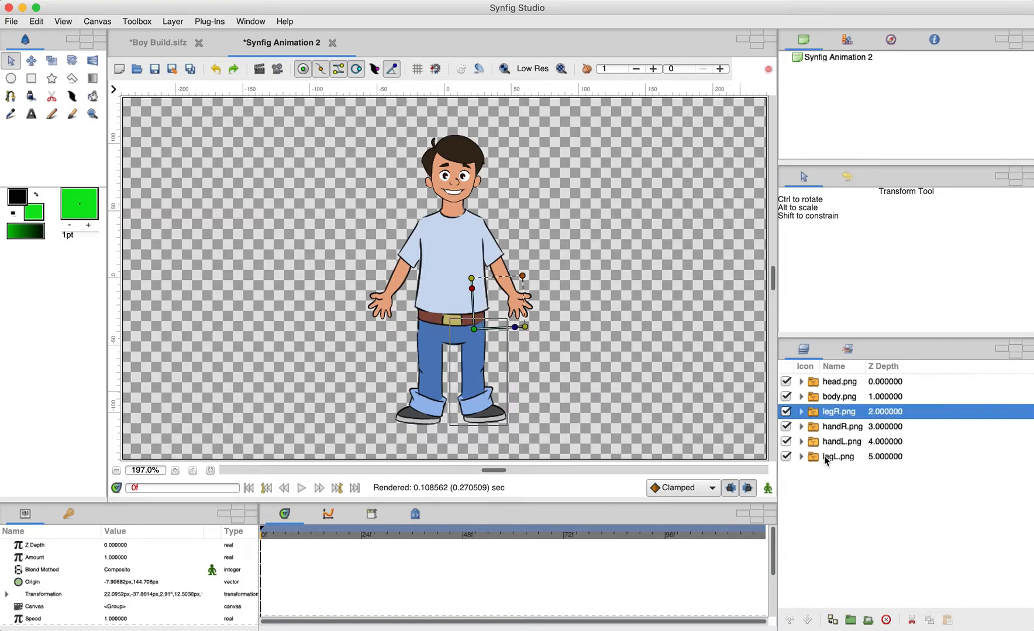
left_click(810, 620)
left_click(811, 620)
left_click(810, 620)
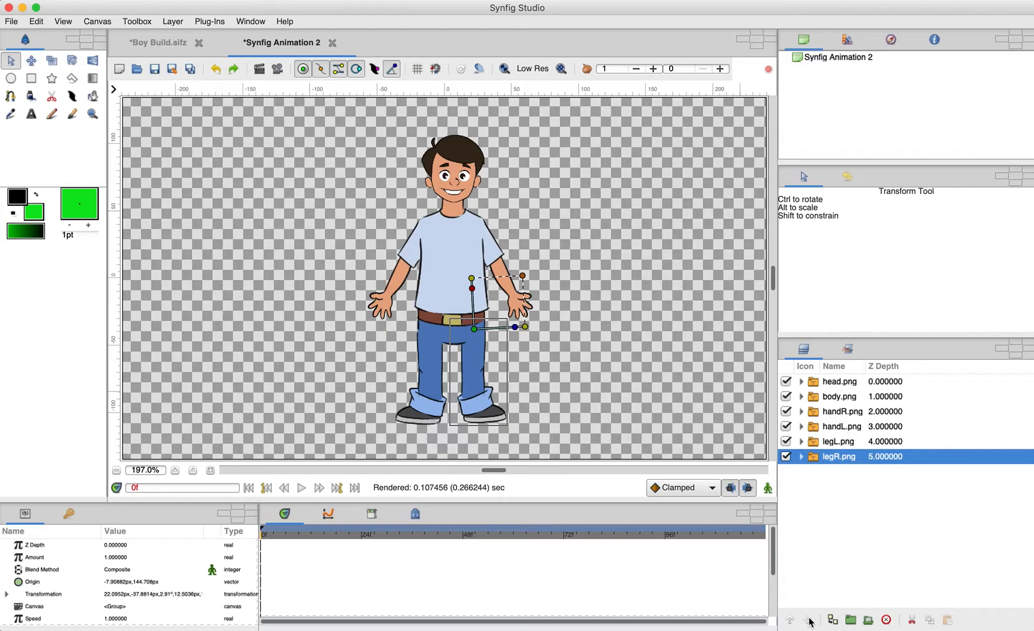
Group the head.png, body.png, handR.png and handL.png layers together, and expand the group to show its contents
left_click(834, 432)
left_click(835, 413, "ctrl")
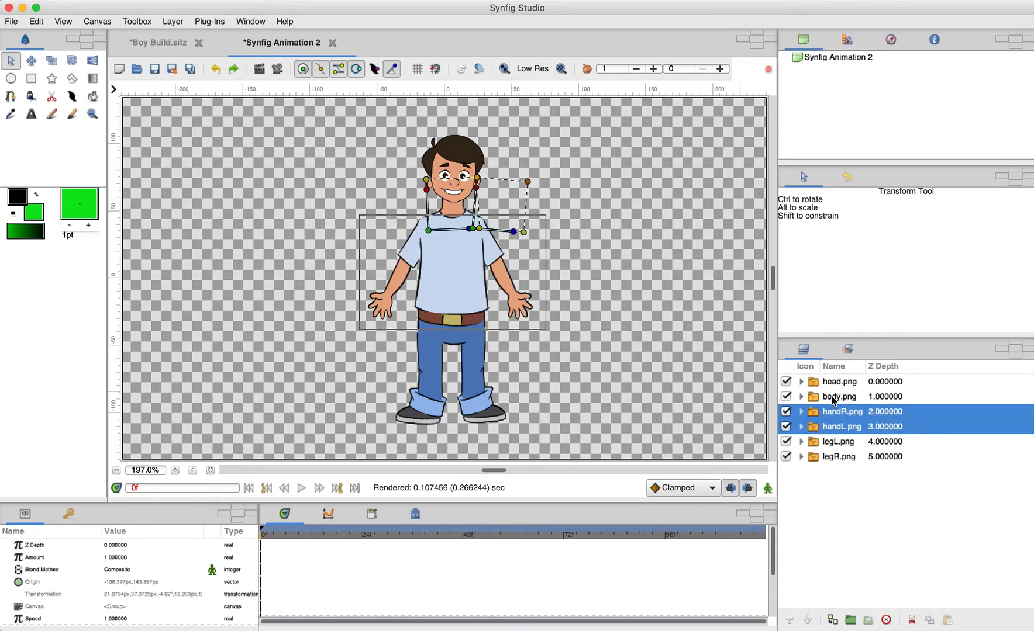
left_click(835, 398, "ctrl")
left_click(836, 383, "ctrl")
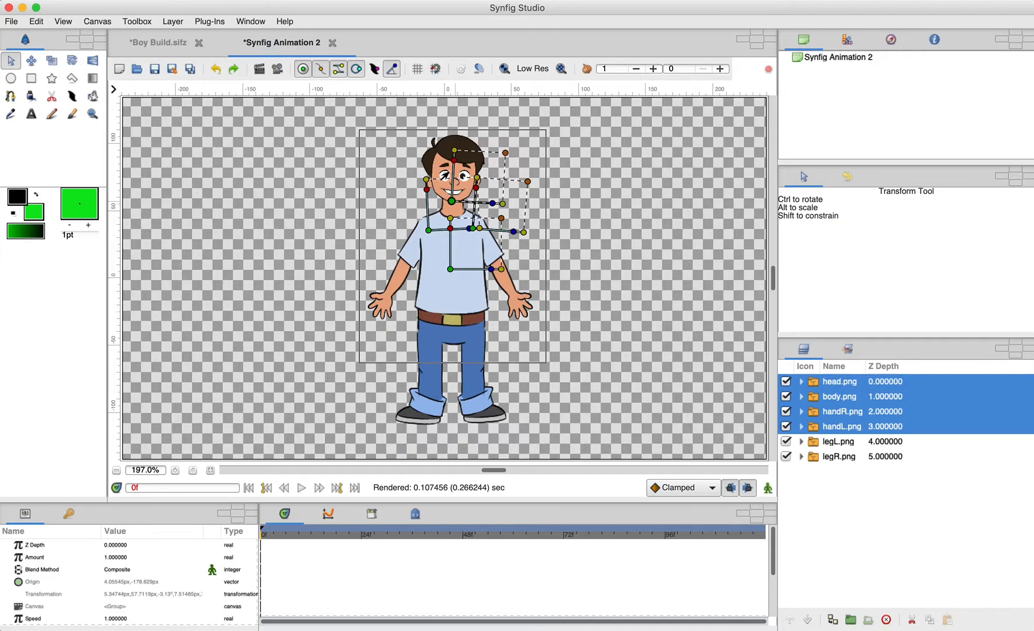
left_click(849, 622)
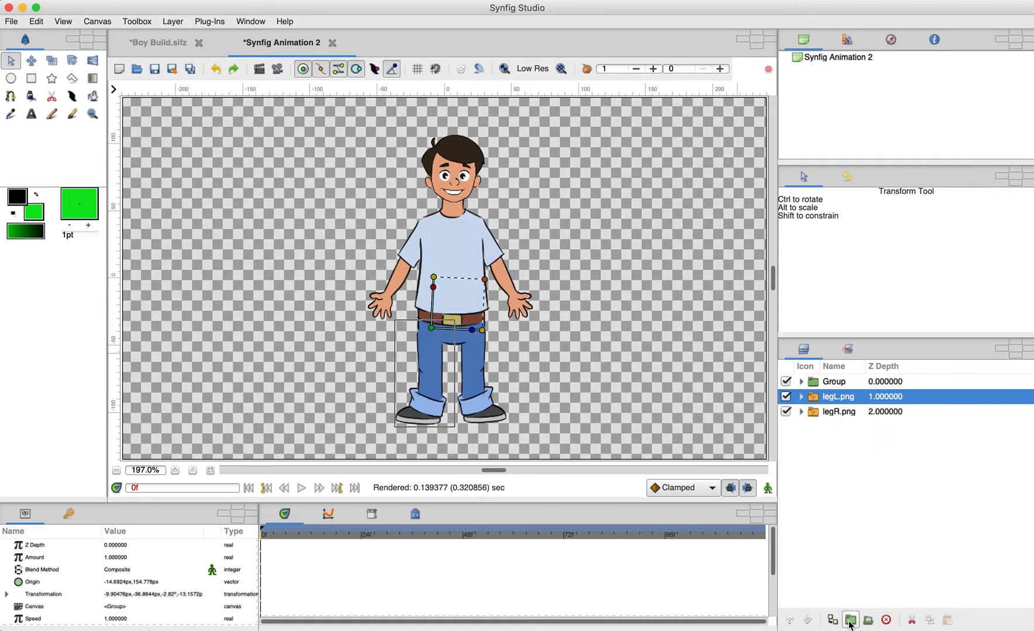
left_click(801, 382)
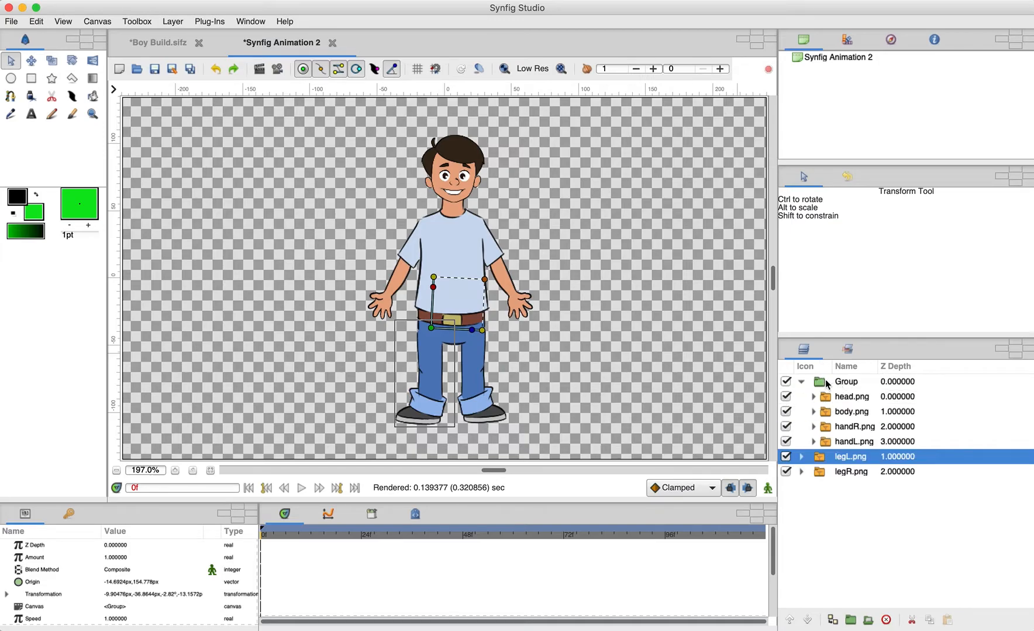
Rename the group holding the head, body and hand layers as Body
left_click(835, 382)
left_click(840, 383)
type("Body")
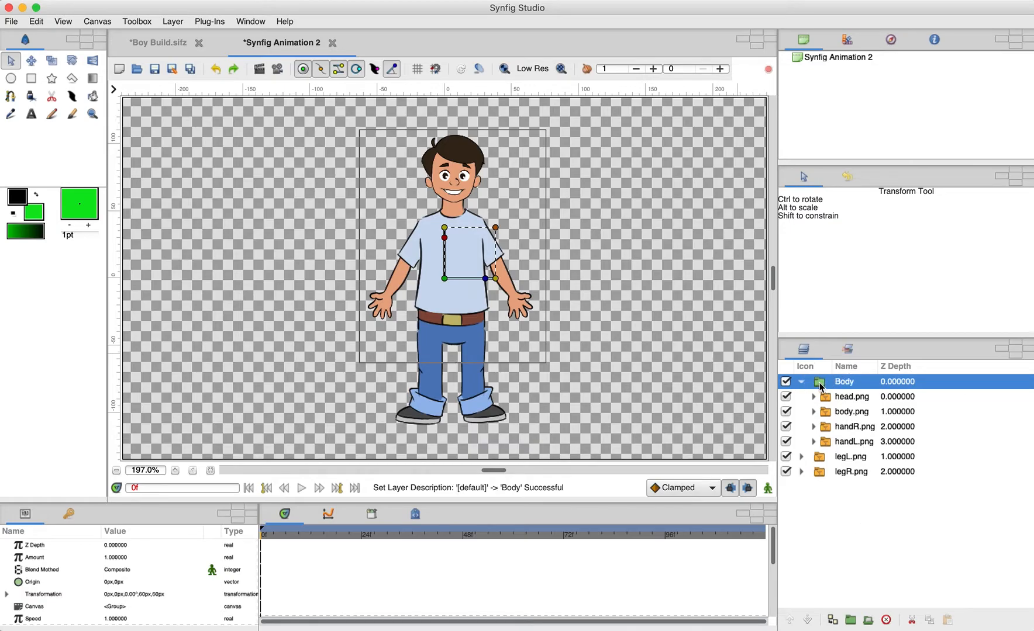
Try moving the Body group off the legs and handR.png on its own, undoing the hand move and returning the group to the legs
left_click_drag(445, 280, 573, 268)
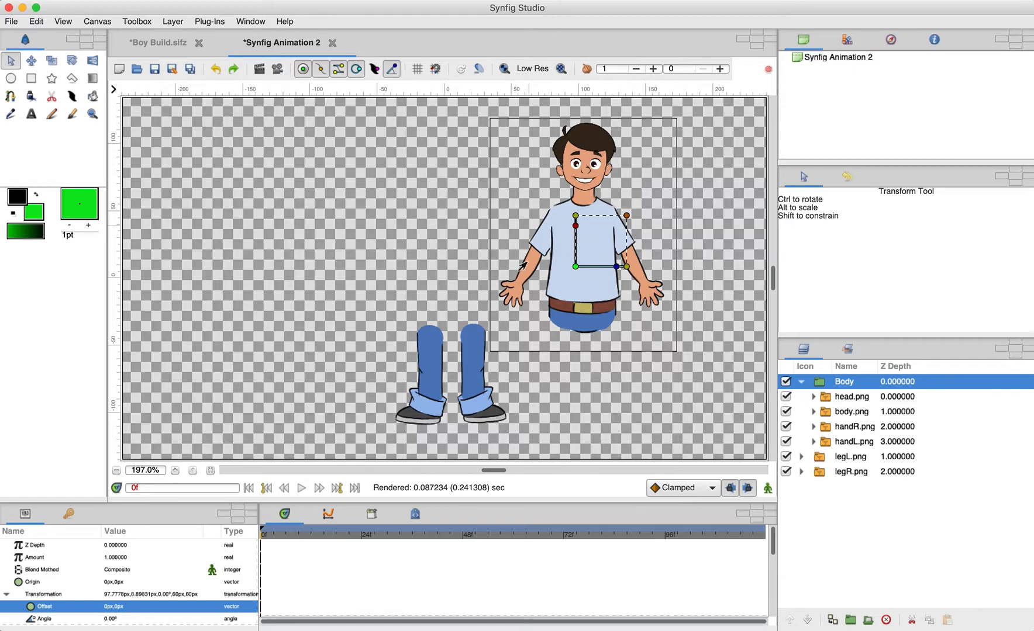
left_click(647, 302)
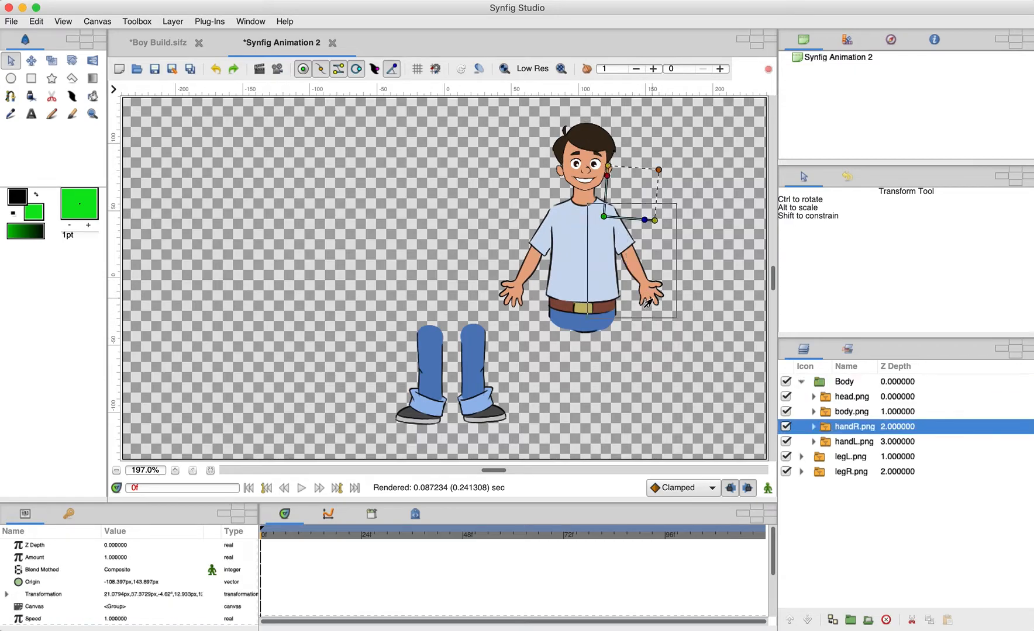
mouse_move(644, 220)
left_mouse_down()
mouse_move(636, 239)
mouse_move(643, 224)
left_mouse_up()
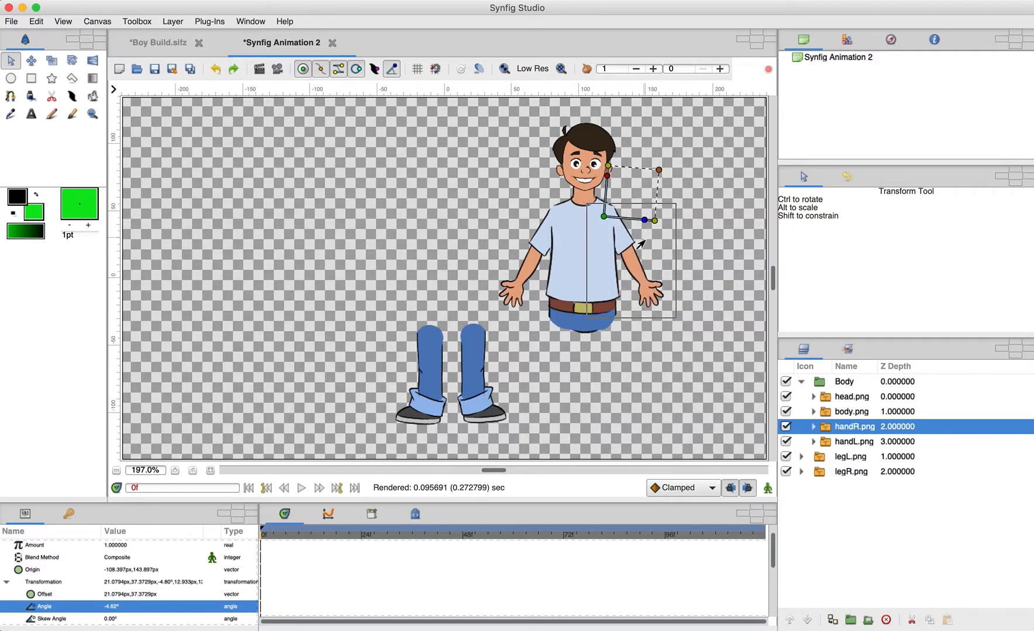
left_click_drag(602, 218, 451, 249)
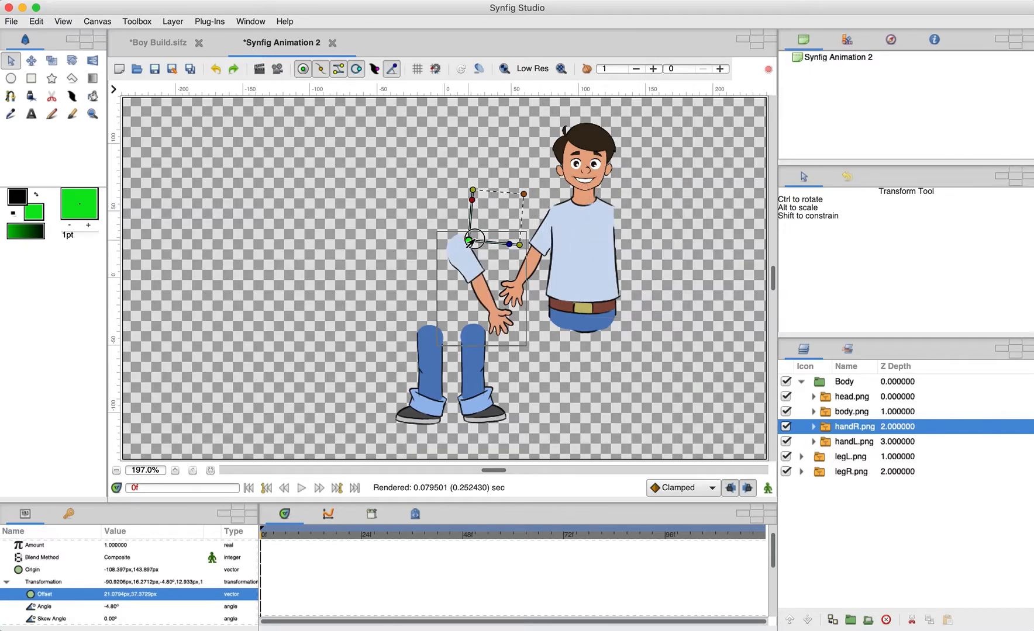
left_click(215, 69)
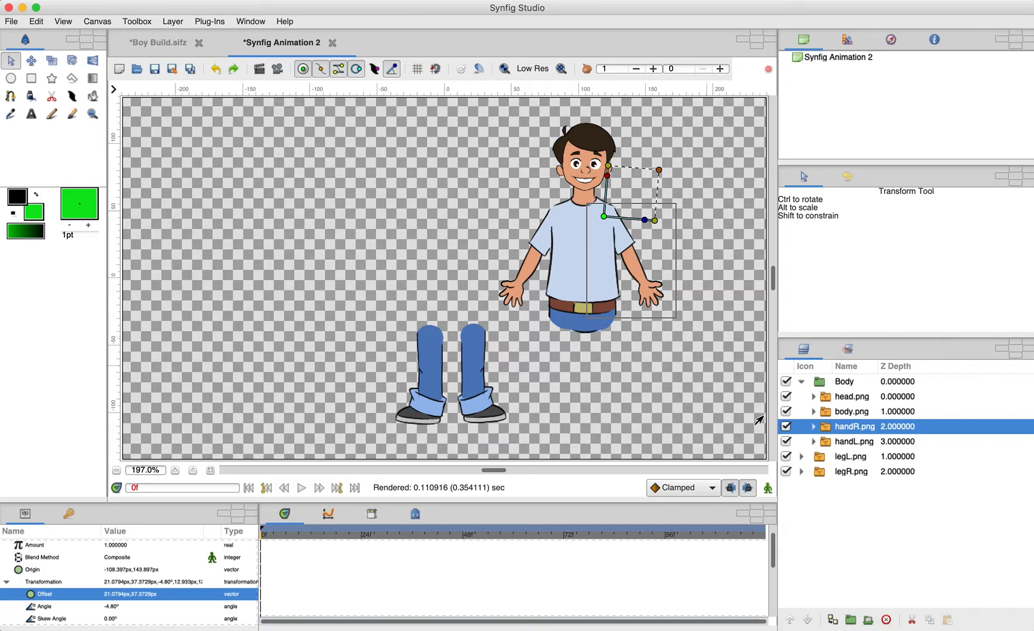
left_click(829, 382)
left_click_drag(572, 269, 444, 279)
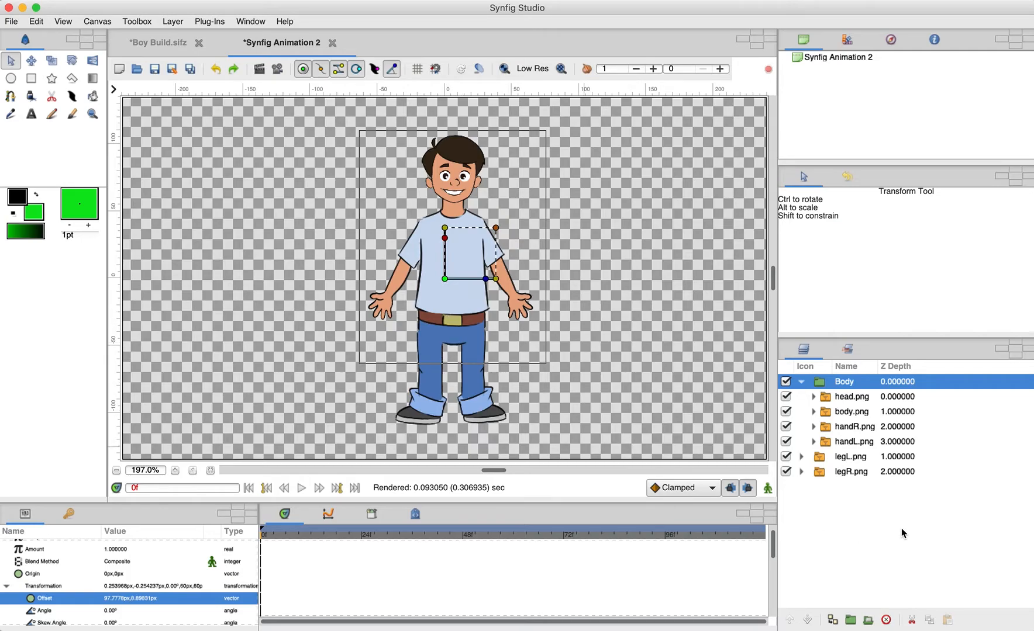
left_click(820, 457)
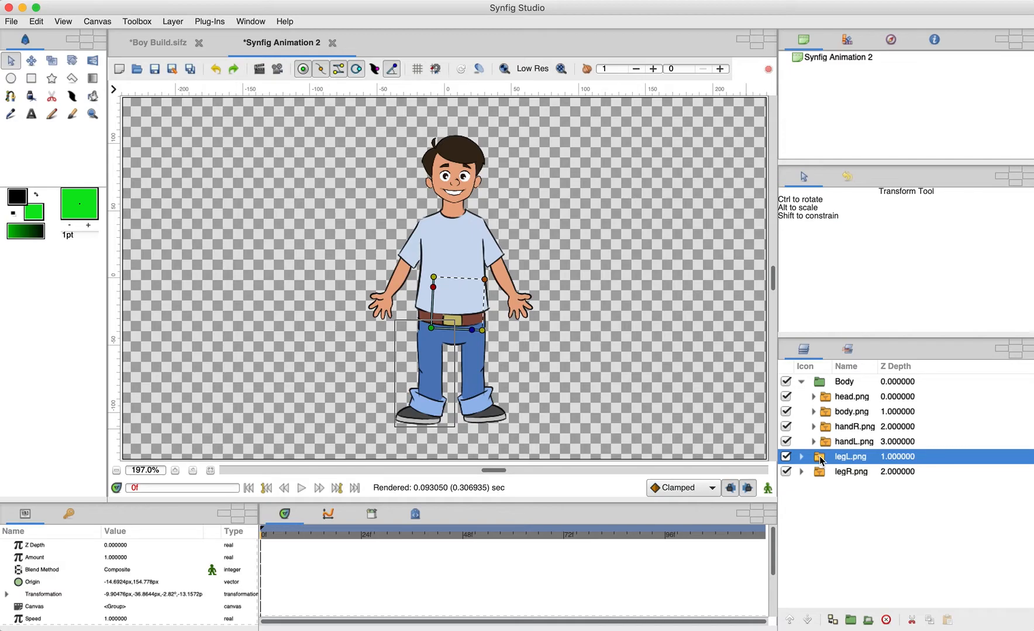
left_click(821, 386)
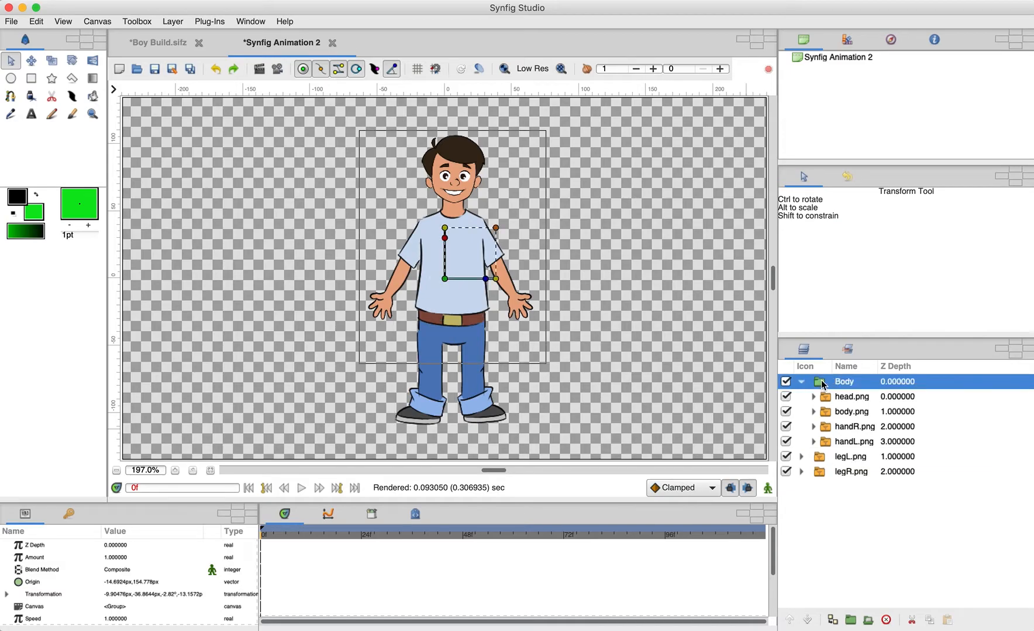
left_click(813, 463, "shift")
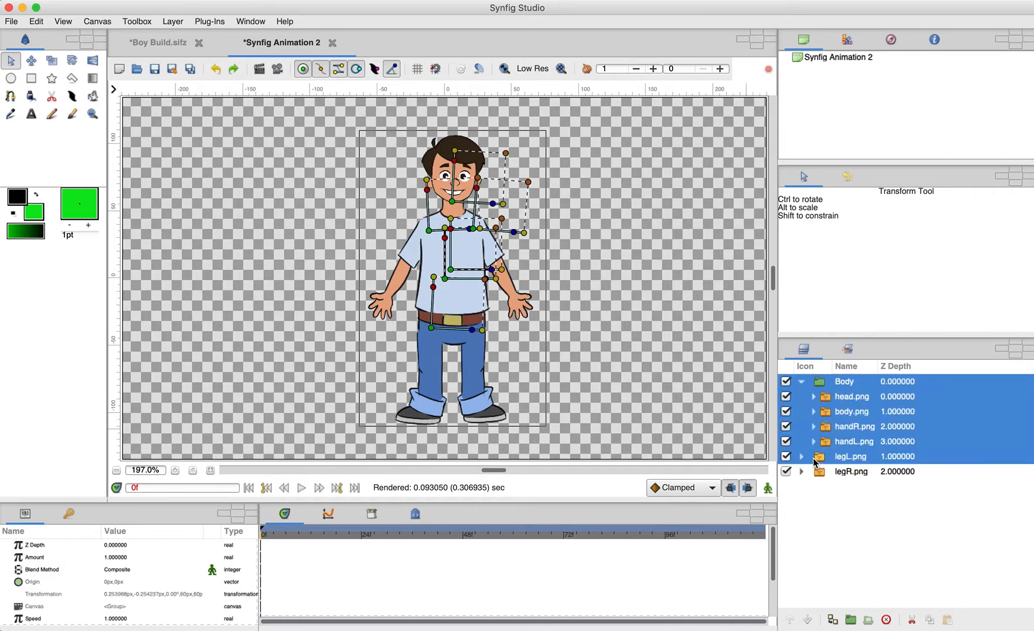
left_click(820, 472, "shift")
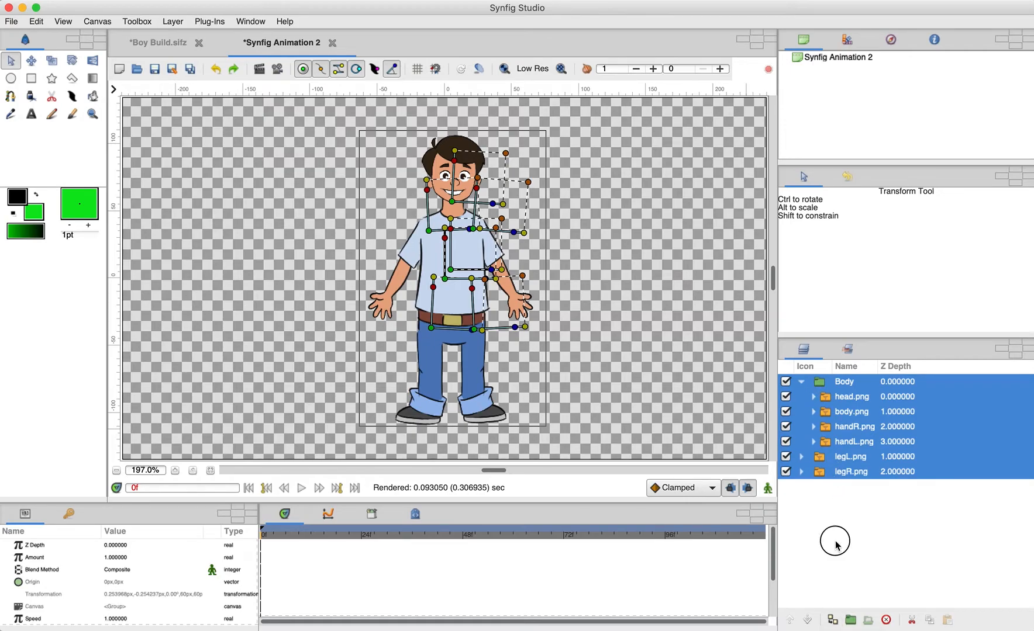
left_click(842, 399)
Collapse the Body group and group it together with the legL.png and legR.png layers
left_click(802, 381)
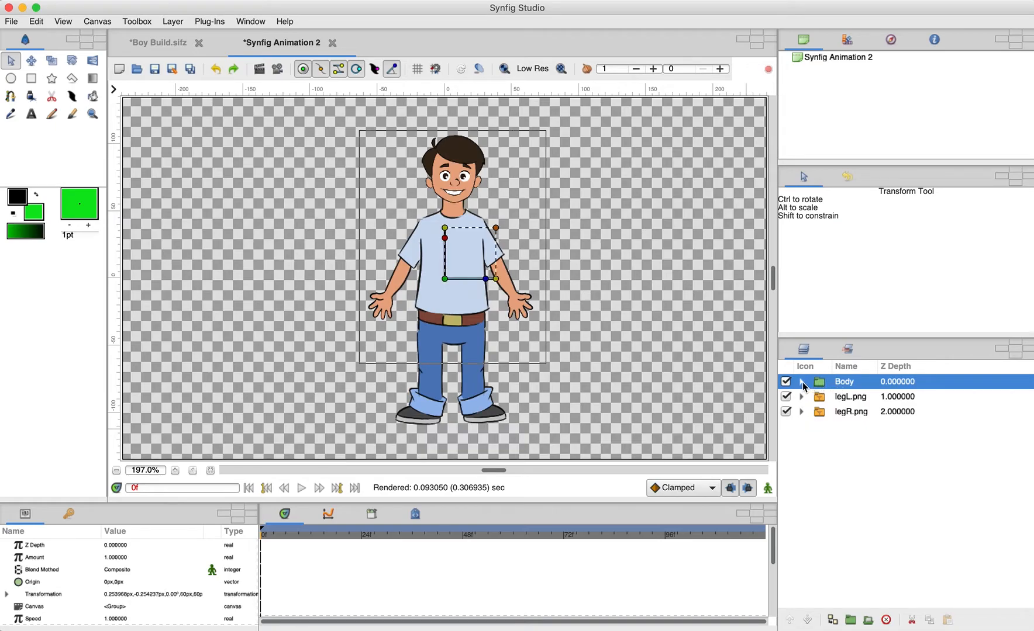
left_click(801, 382)
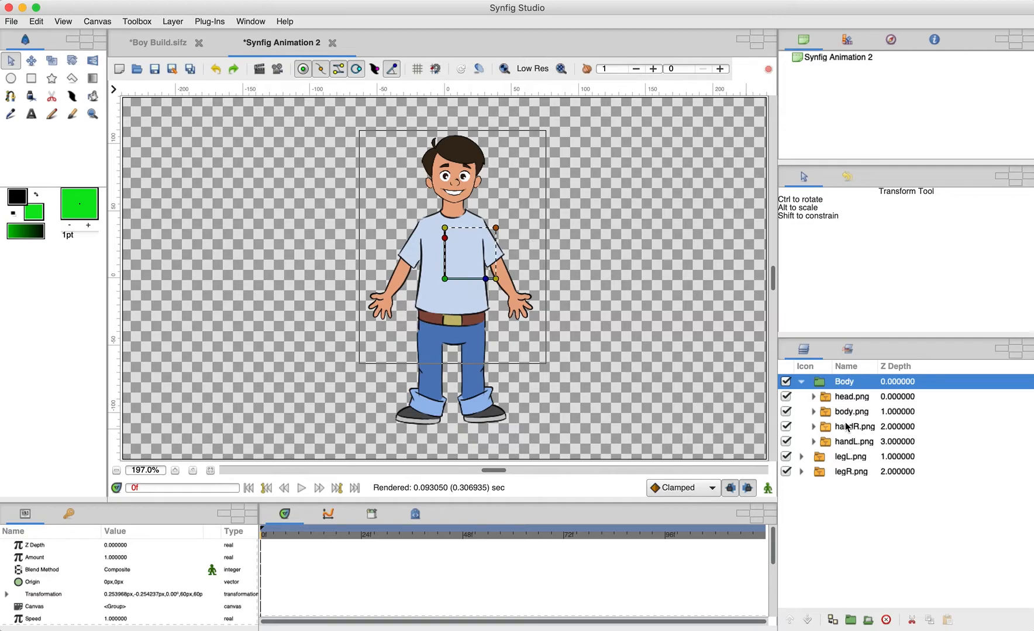
left_click(800, 382)
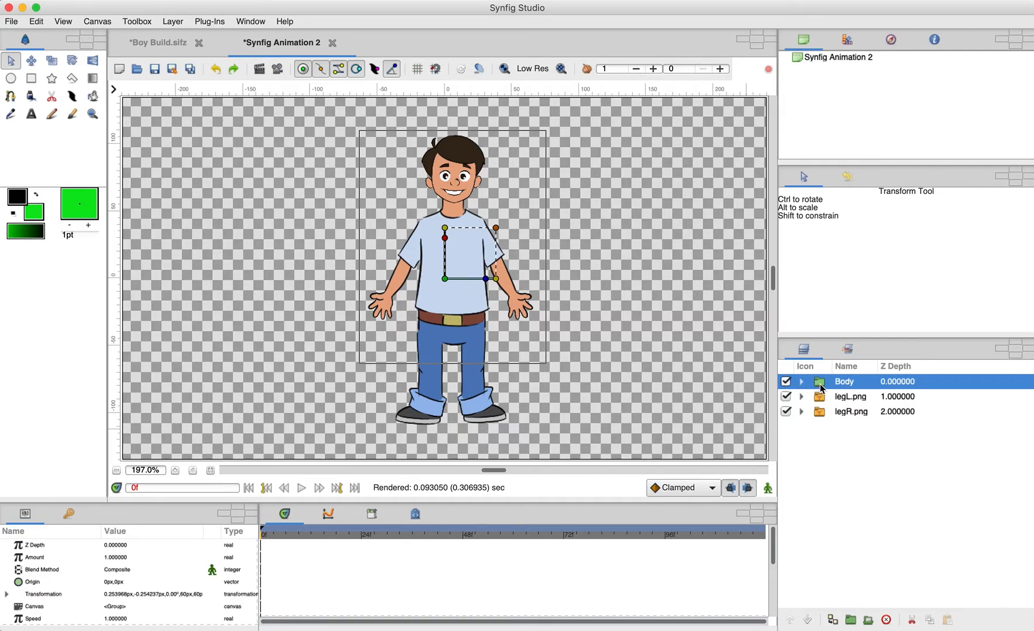
left_click(819, 397, "ctrl")
left_click(821, 412, "ctrl")
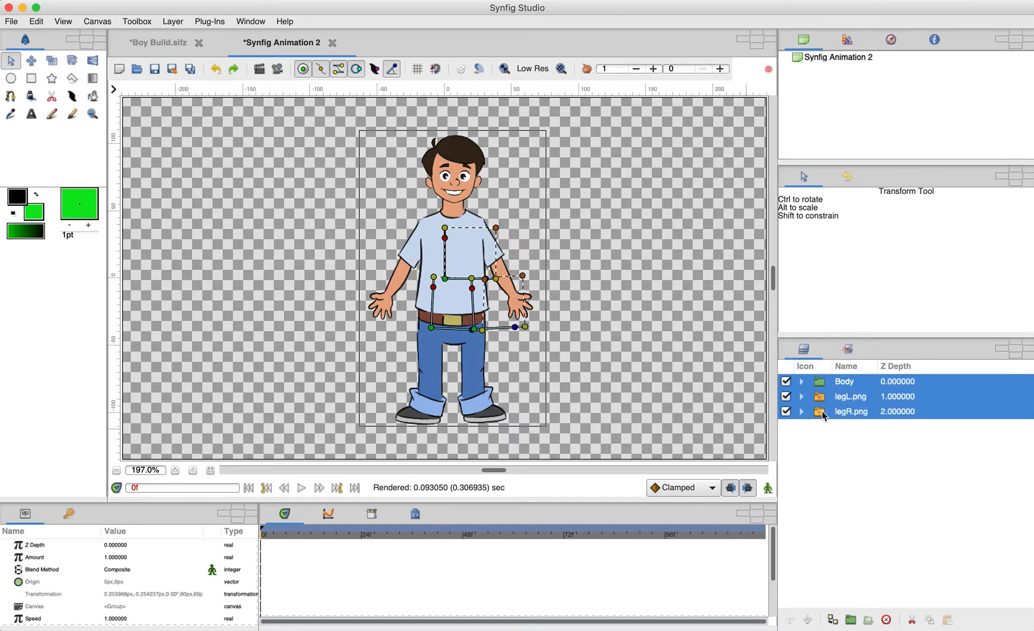
left_click(849, 621)
Rename the new group containing the whole character as BOY
double_click(847, 382)
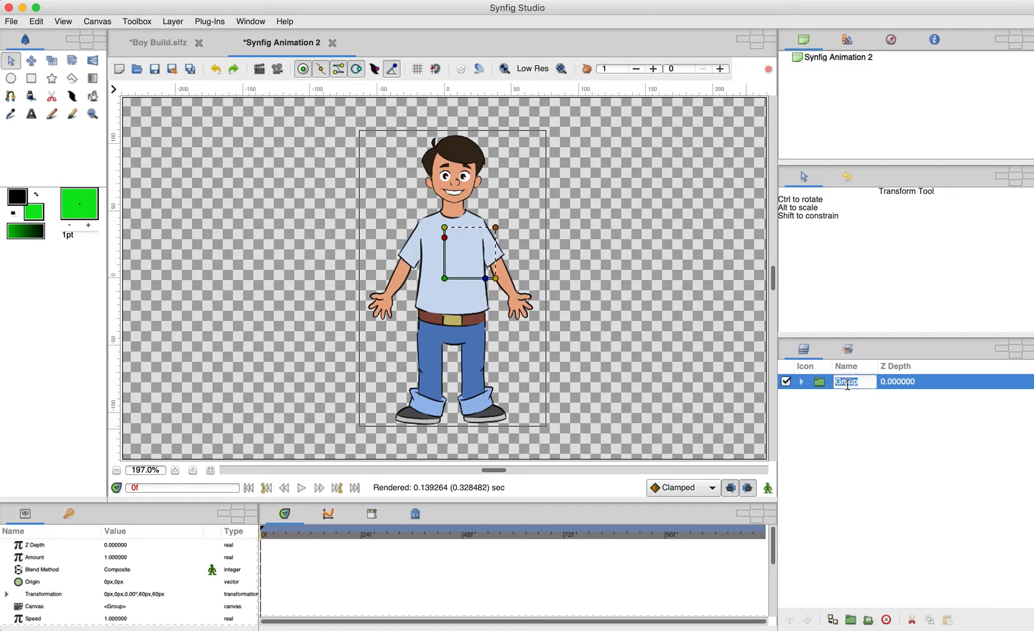
type("BOY")
key("Return")
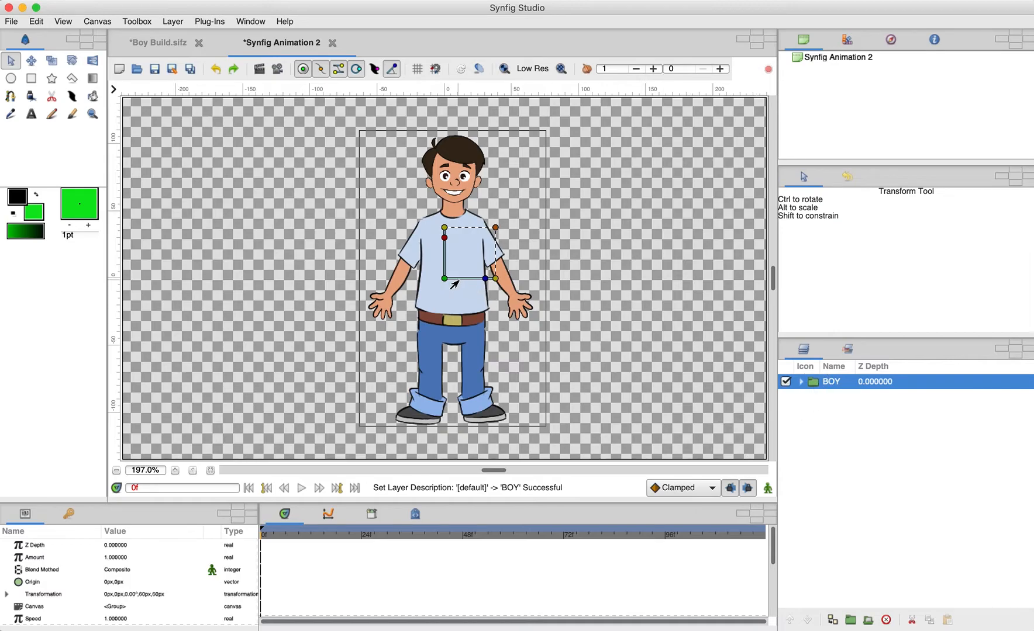
Shift the BOY group slightly left and down on the canvas, expand it, and select the Body group inside
mouse_move(444, 279)
left_mouse_down()
mouse_move(525, 268)
mouse_move(385, 262)
mouse_move(425, 285)
left_mouse_up()
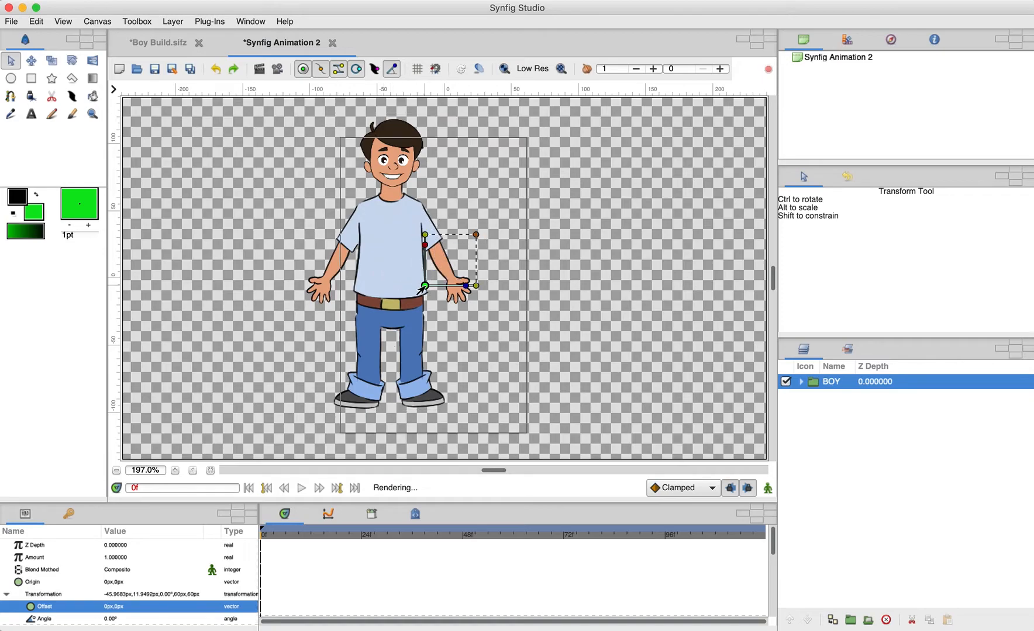
left_click(801, 381)
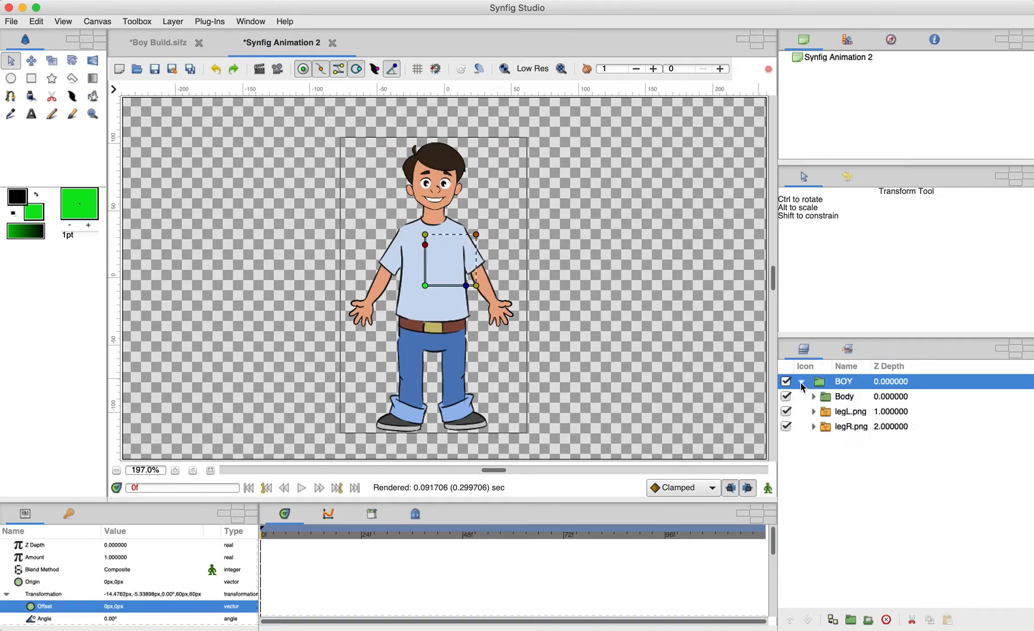
left_click(827, 399)
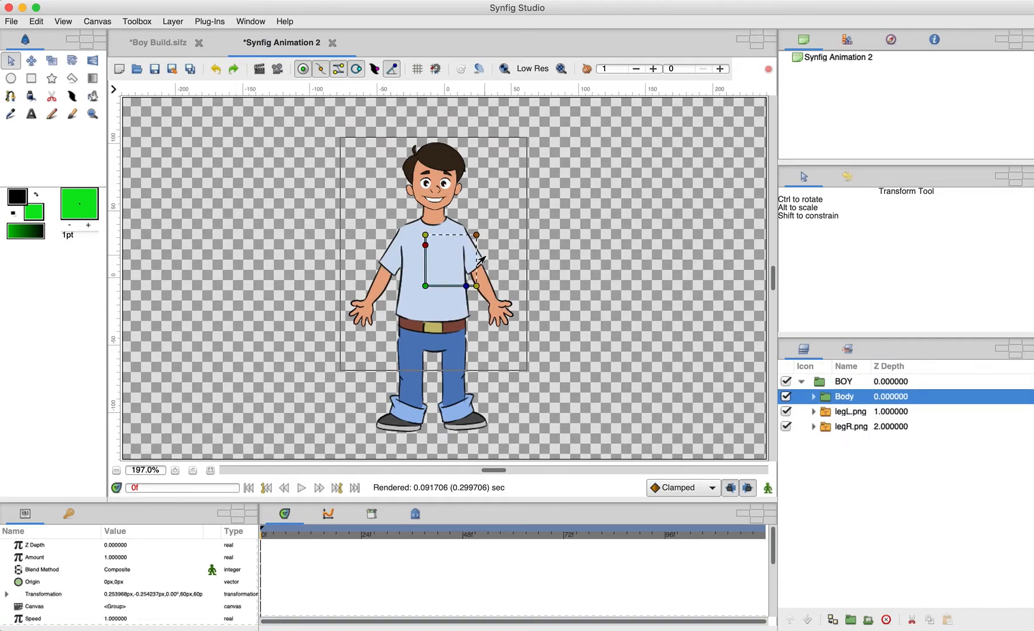
Rotate the legL.png layer to about -4.06° and move the whole BOY group toward the left side of the canvas
left_click(826, 414)
mouse_move(451, 338)
left_mouse_down()
mouse_move(448, 354)
mouse_move(450, 343)
left_mouse_up()
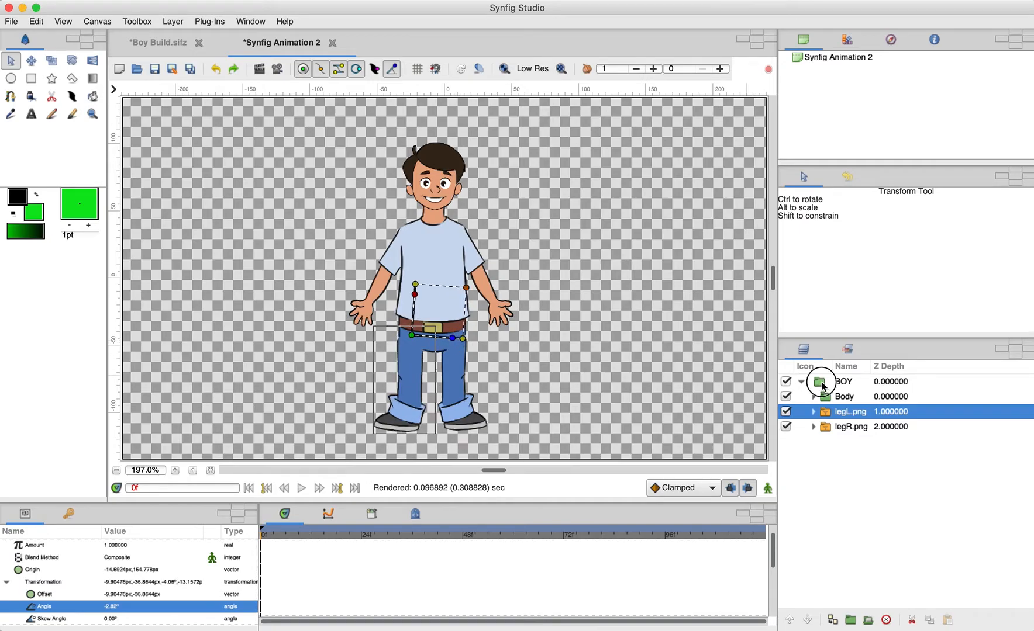
left_click(820, 383)
left_click_drag(335, 287, 359, 318)
Try rotating the Body group to about -30° and moving it down over the legs, undoing both changes and deselecting it
left_click(826, 397)
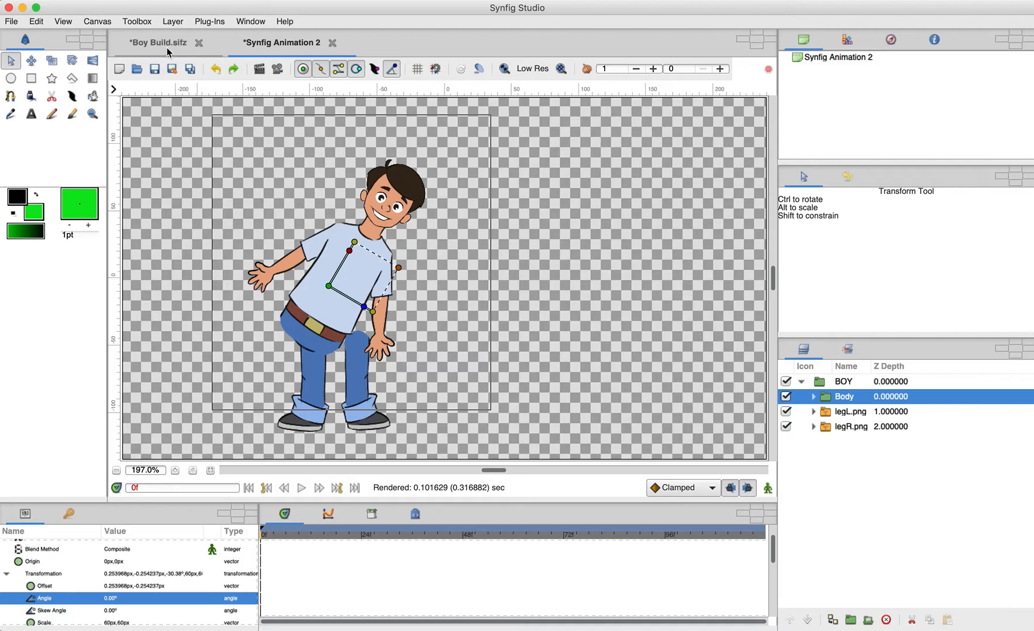
left_click(216, 69)
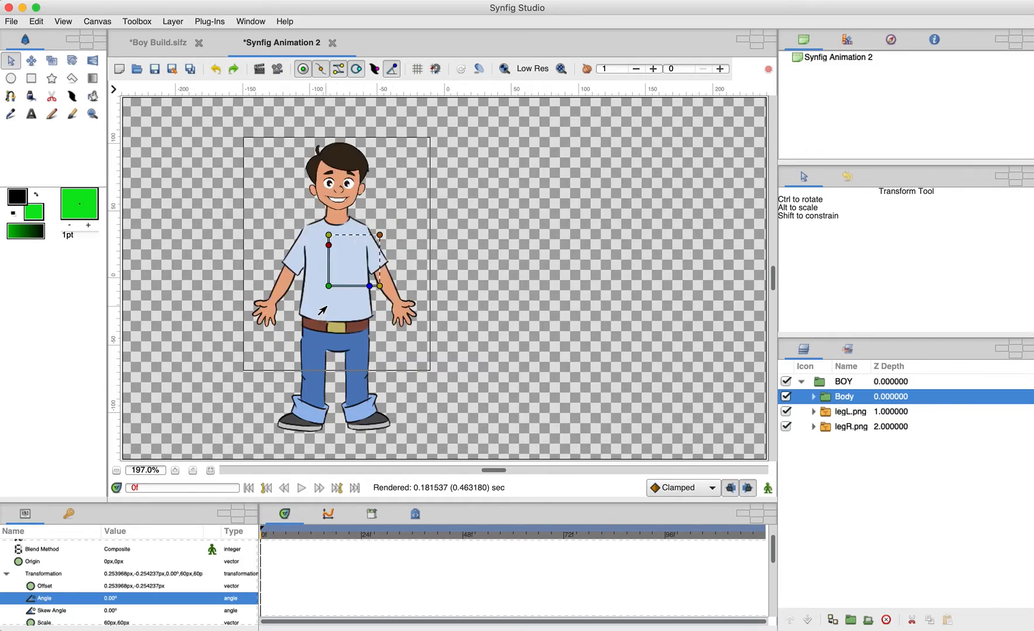
left_click_drag(329, 286, 336, 346)
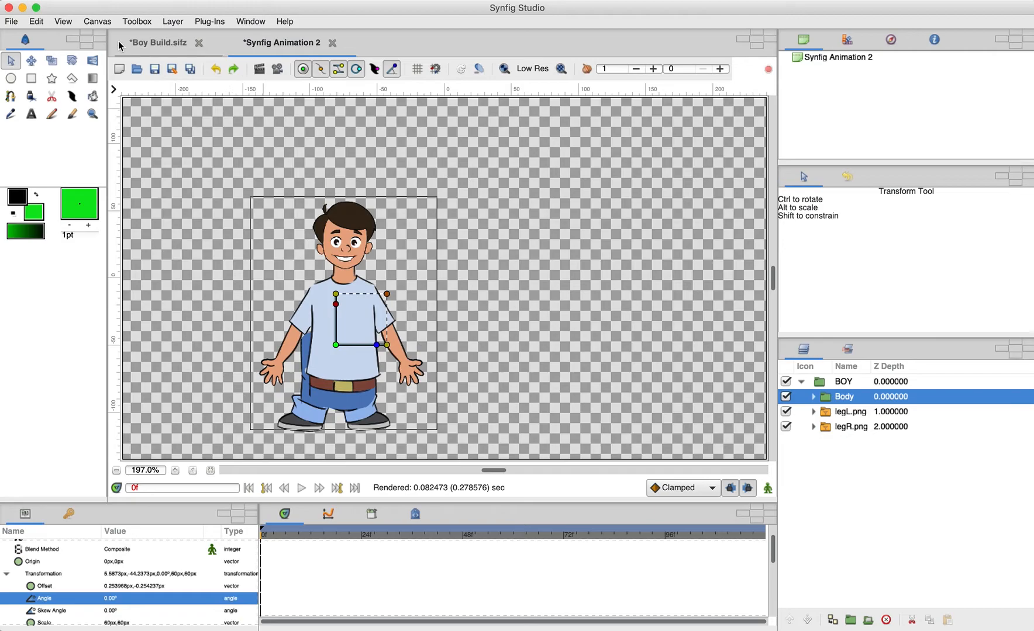
left_click(216, 69)
left_click(722, 369)
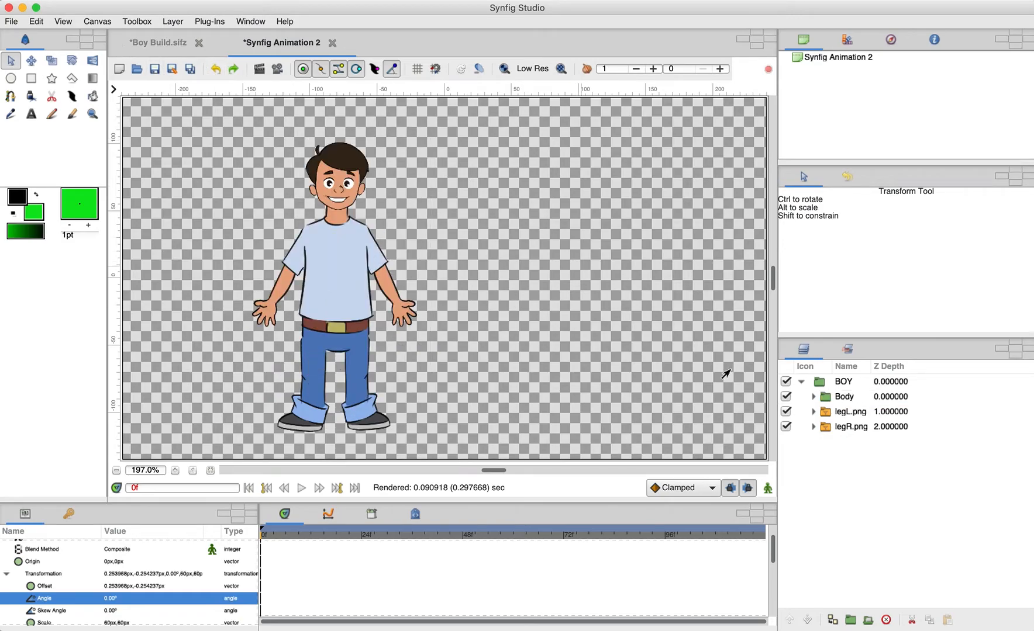
Move only the Body group's pivot down to the hips, just below the belt buckle, and deselect the group
left_click(824, 399)
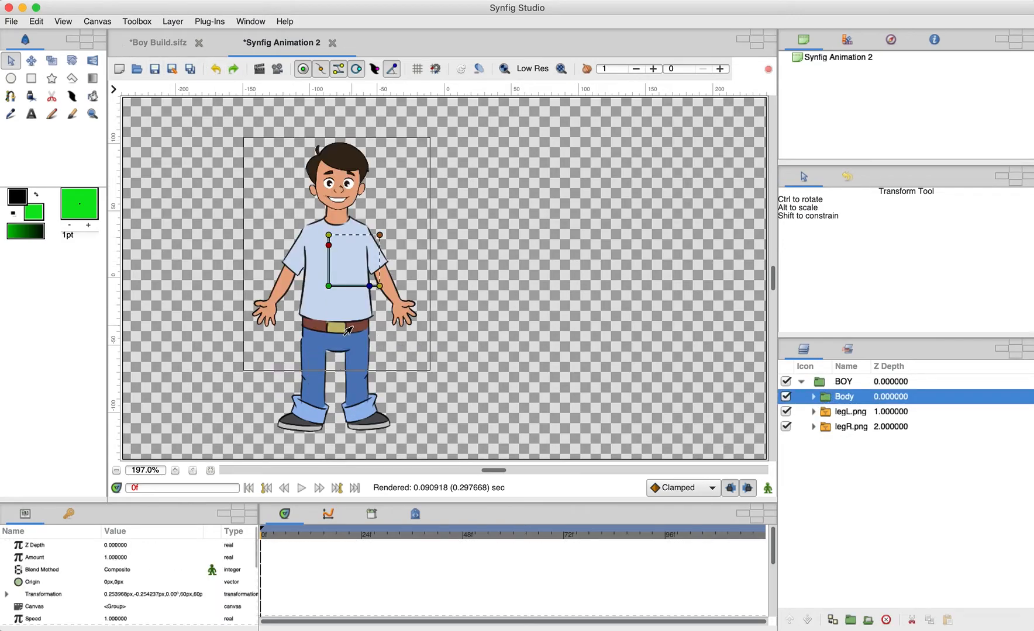
left_click_drag(328, 287, 337, 345)
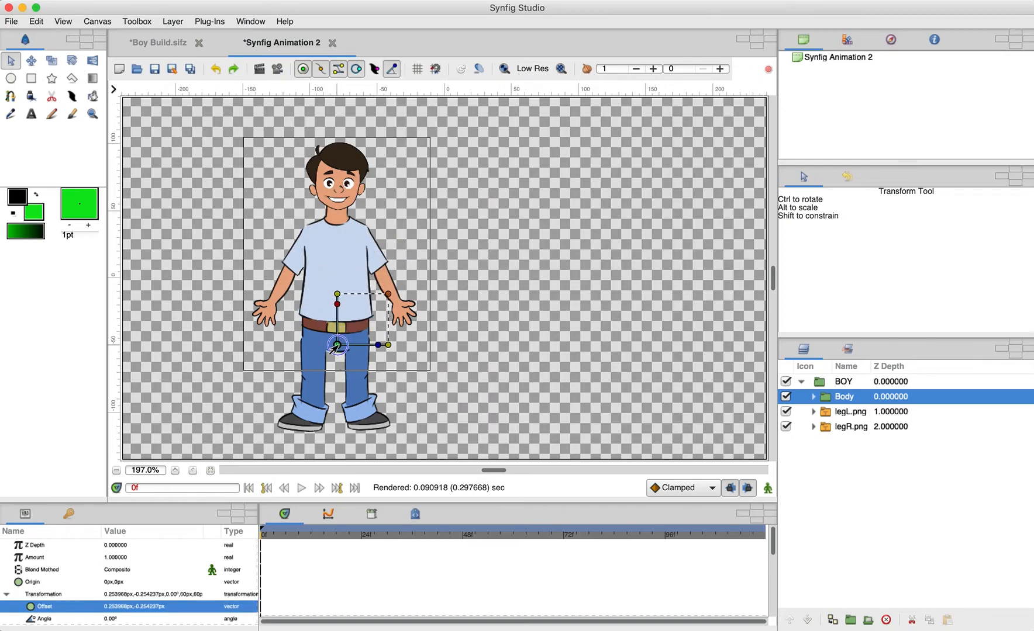
left_click(500, 256)
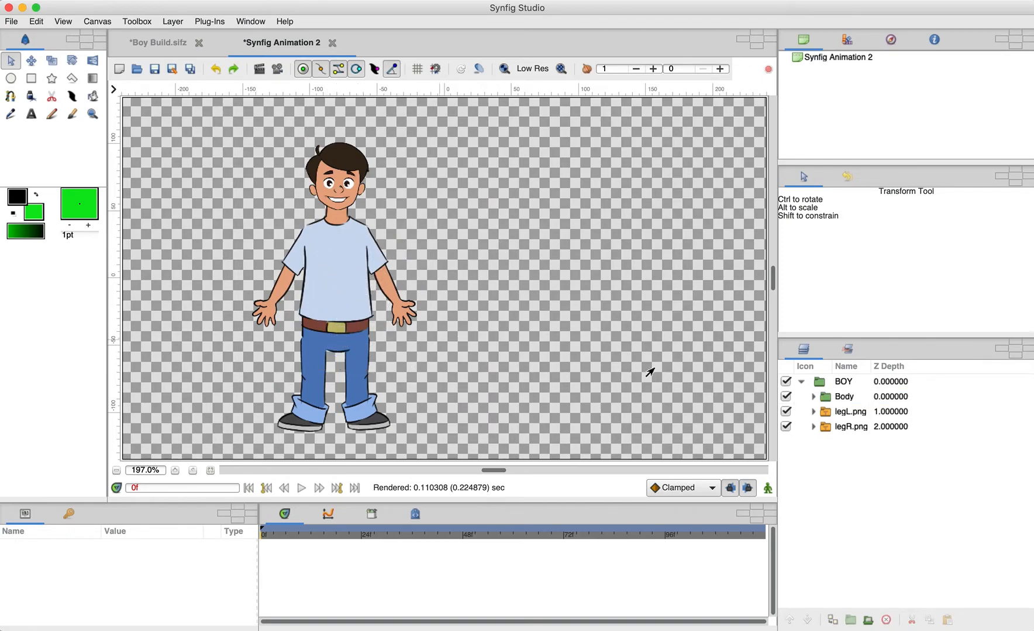
Swing the Body group and the legL.png layer about their pivots, and bring the Body group's angle to about -1.94°
left_click(821, 398)
mouse_move(380, 354)
left_mouse_down()
mouse_move(375, 364)
mouse_move(378, 341)
left_mouse_up()
left_click(837, 414)
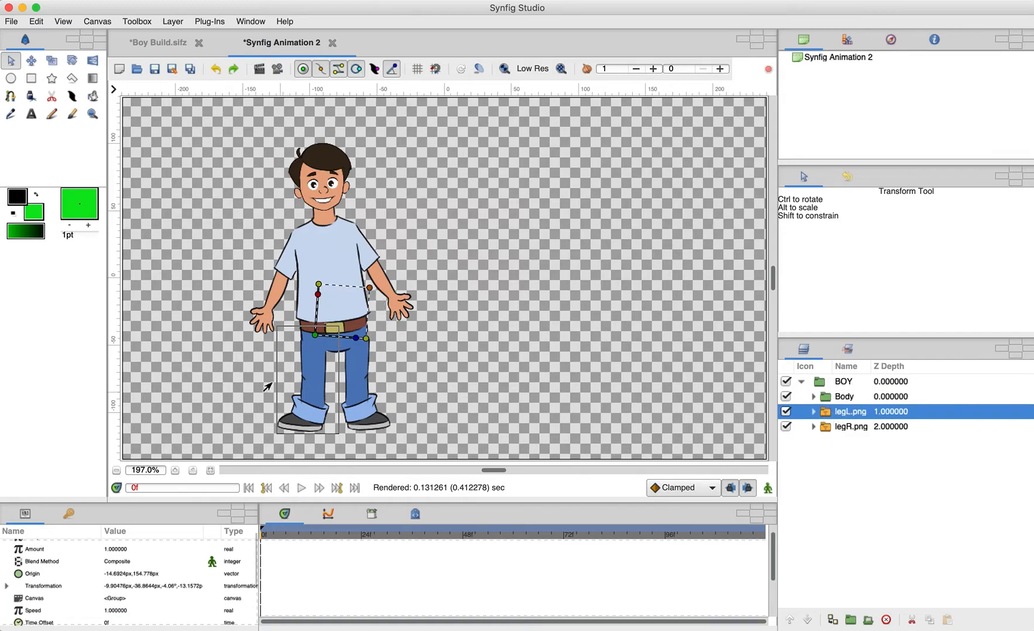
mouse_move(356, 337)
left_mouse_down()
mouse_move(352, 350)
mouse_move(356, 338)
left_mouse_up()
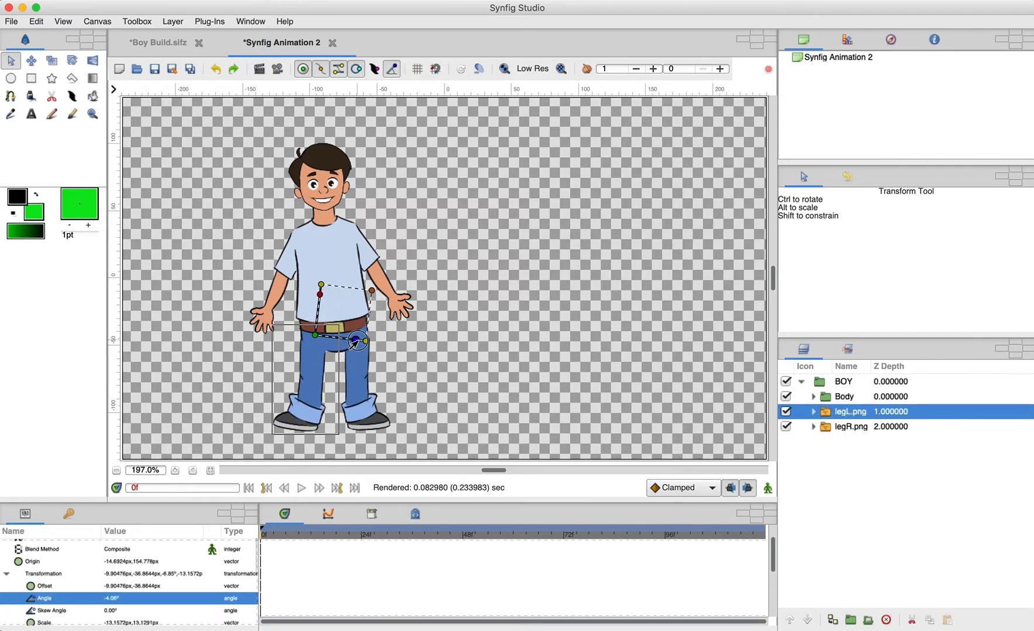
left_click(848, 397)
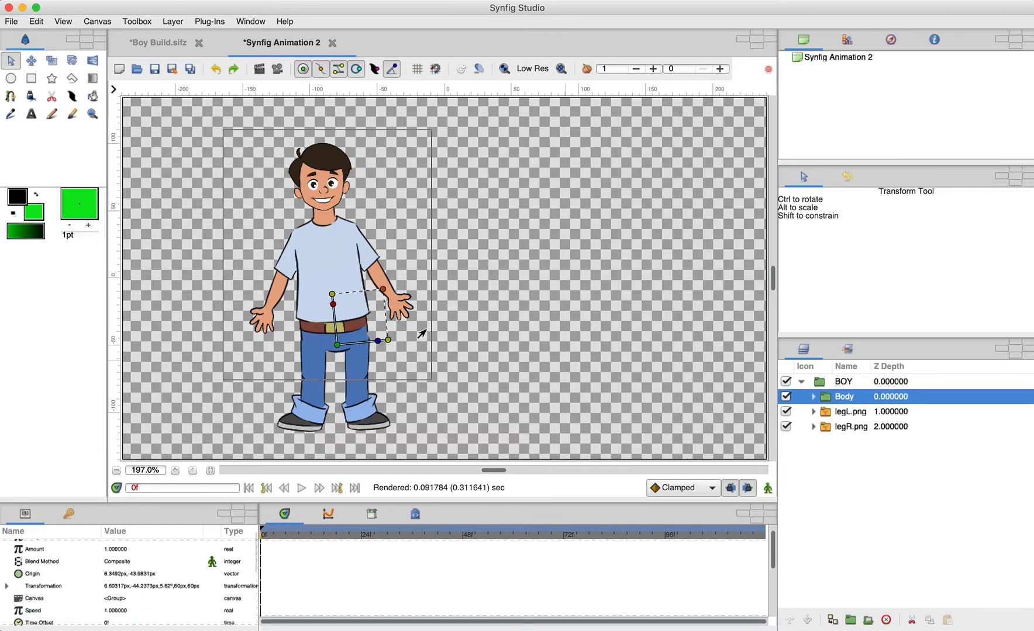
left_click_drag(379, 344, 378, 346)
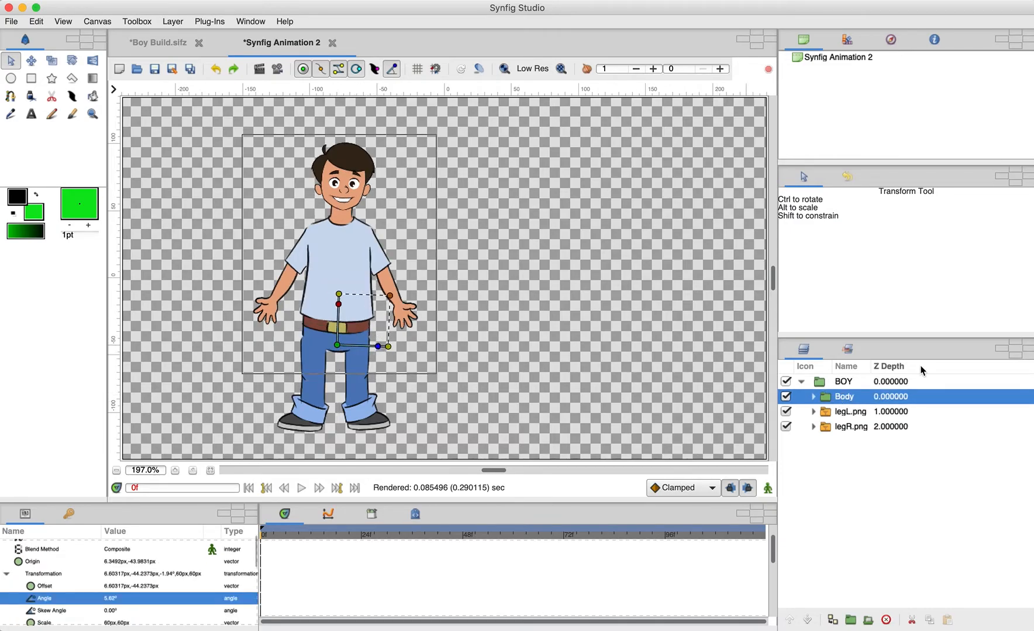
Move the whole BOY group back toward the middle of the canvas and deselect it
left_click(822, 383)
left_click_drag(328, 285, 413, 287)
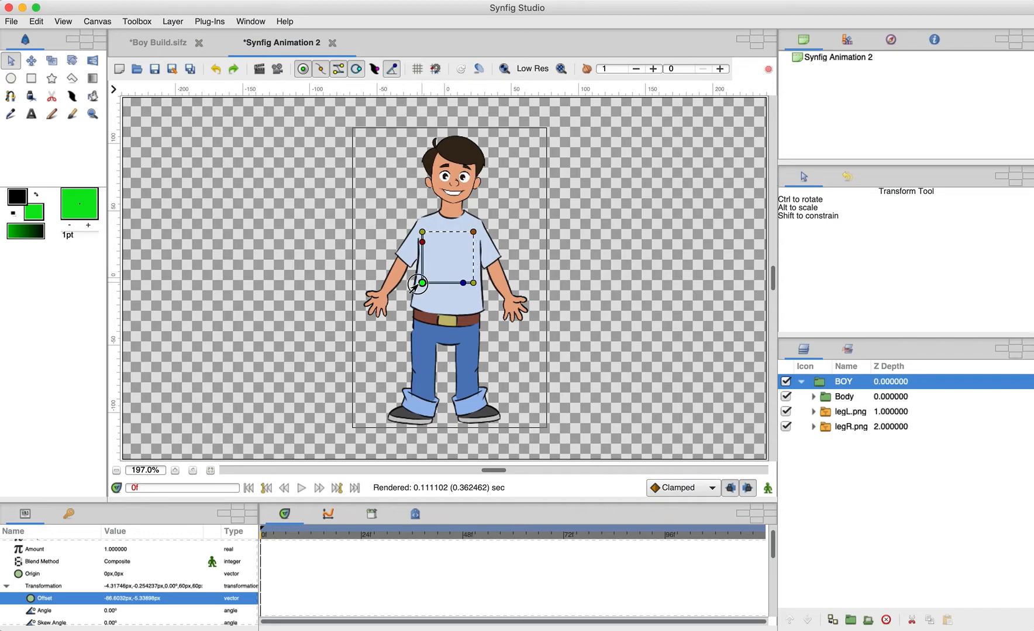
left_click(574, 297)
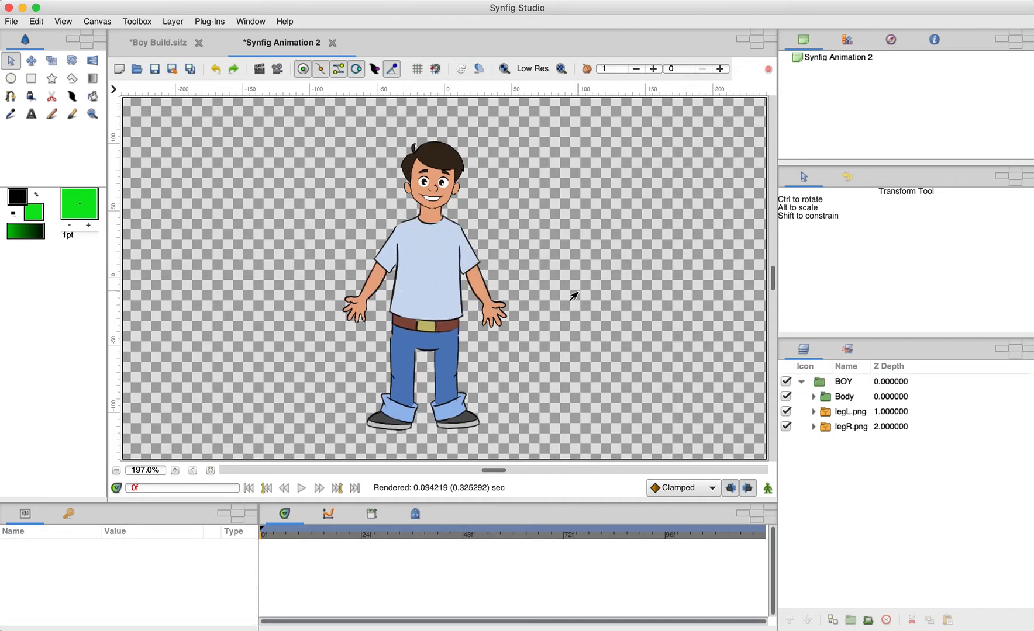
Import the background image Room.jpg from the Desktop folder
left_click(10, 22)
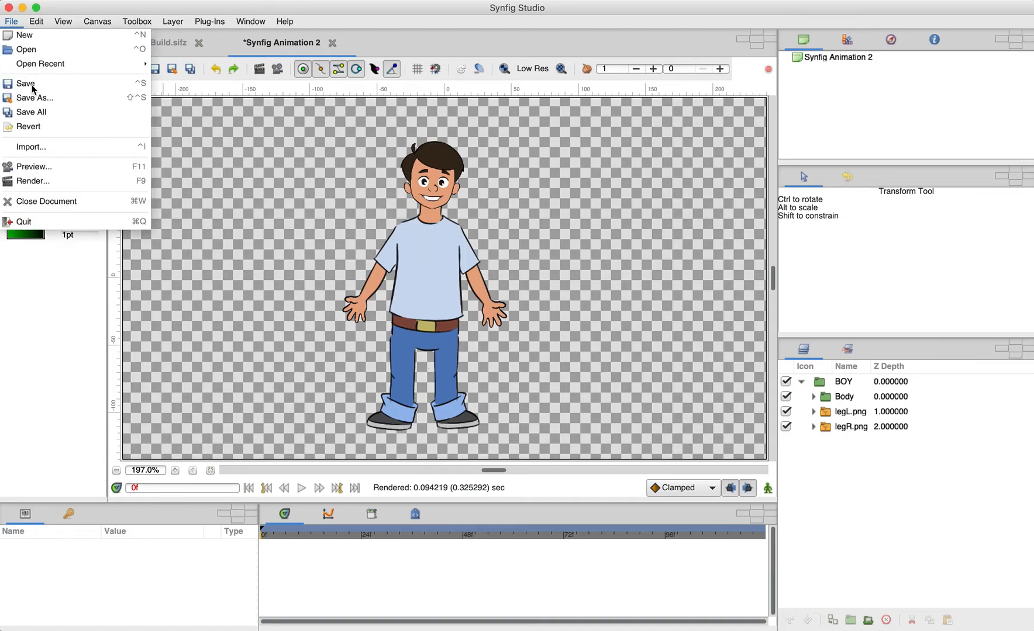
left_click(40, 147)
left_click(358, 263)
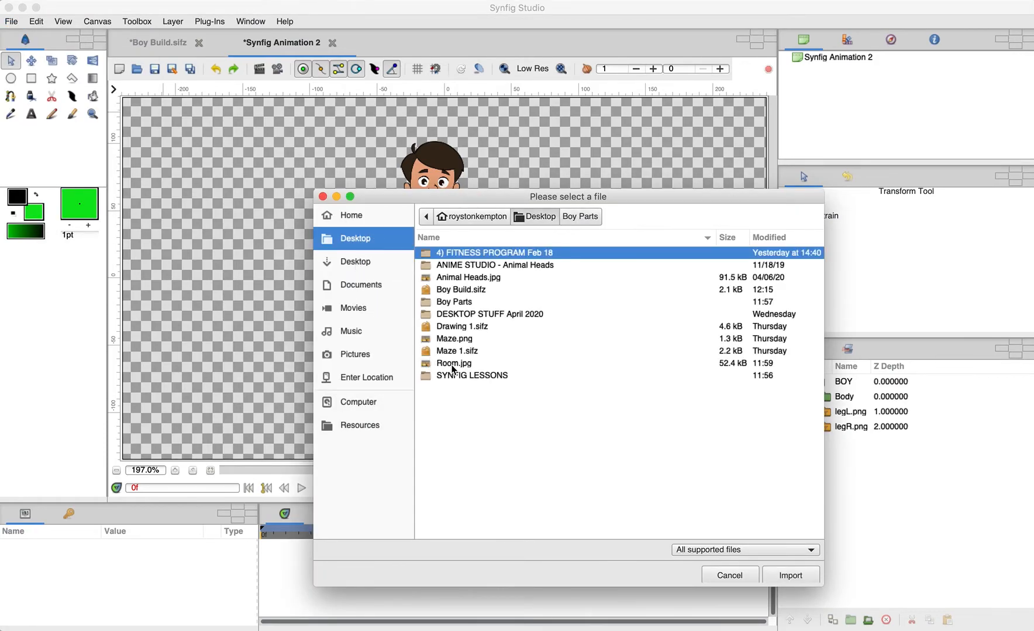
left_click(453, 364)
left_click(788, 576)
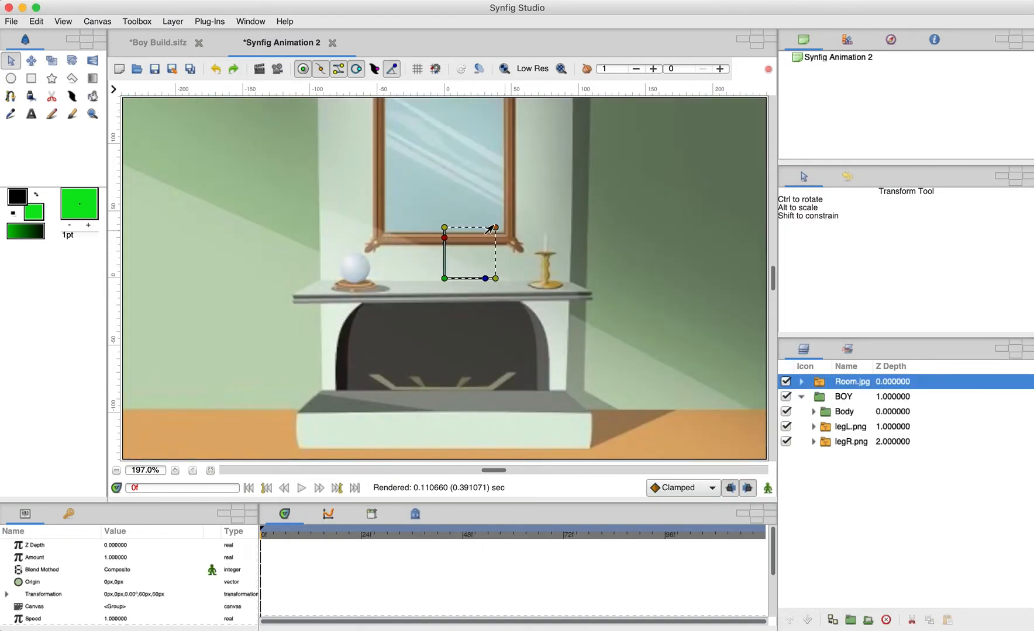
Scale Room.jpg down uniformly to about 27.15 px so the whole room fills the canvas, and place it behind the BOY group
left_click_drag(495, 227, 486, 235)
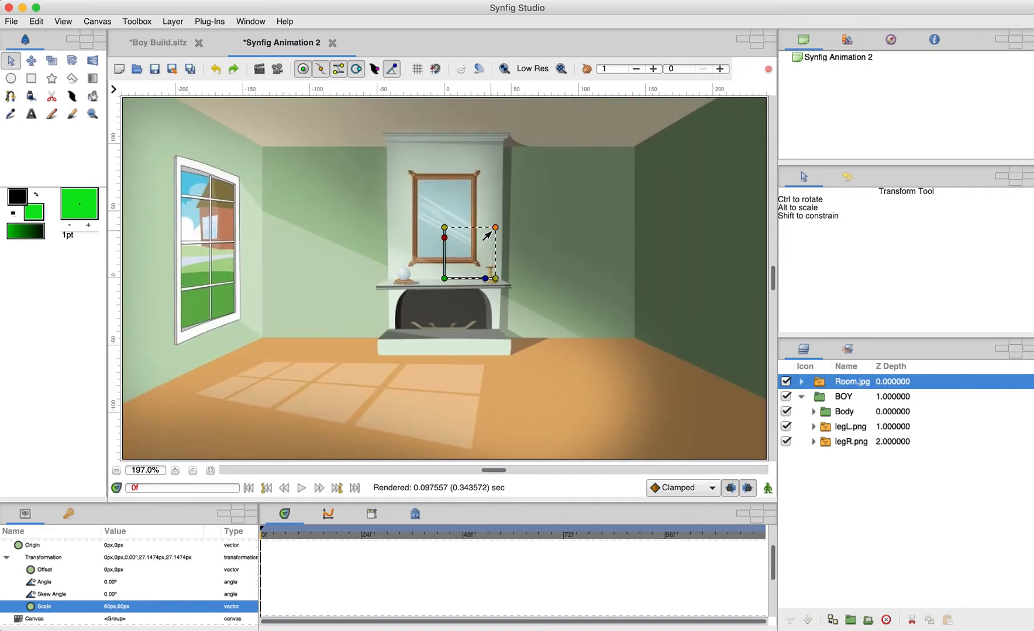
left_click(821, 384)
left_click(809, 626)
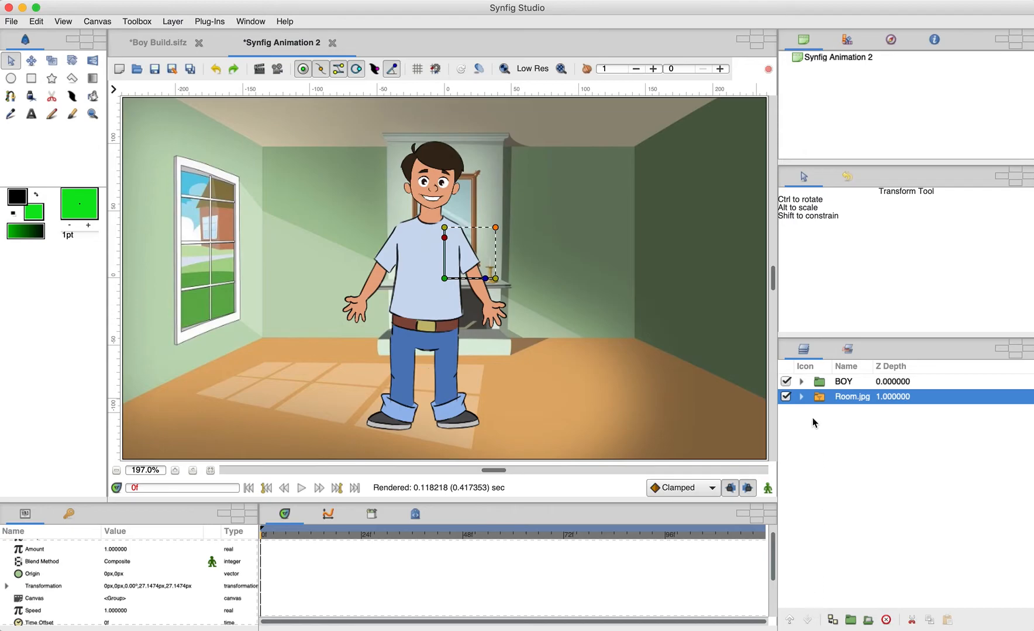
Scale the BOY group down uniformly to about 41.64 px, move it beside the room's window, and deselect it
left_click(820, 384)
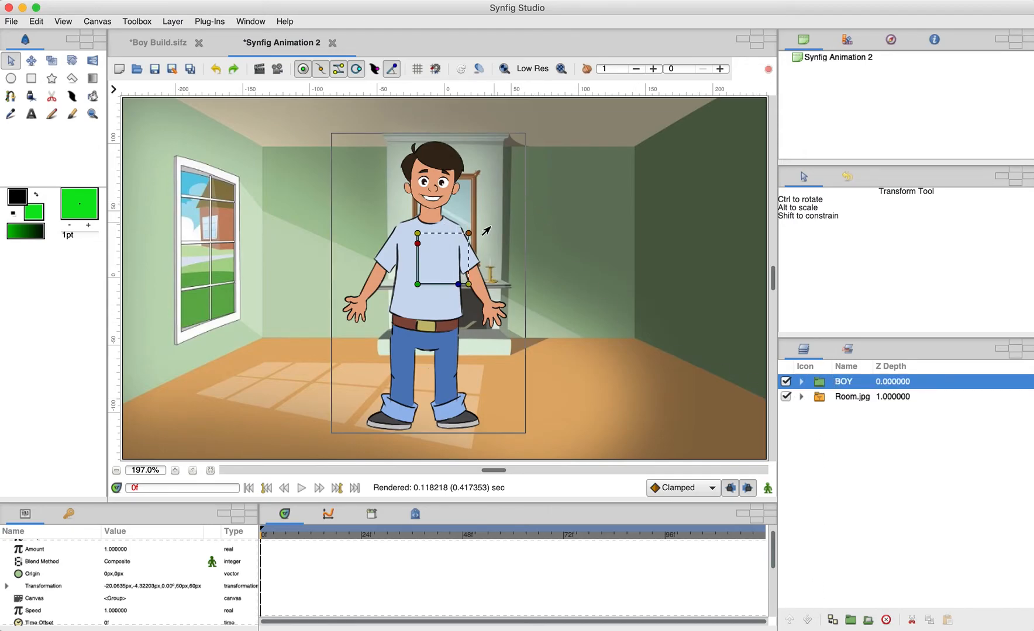
left_click_drag(468, 233, 447, 255)
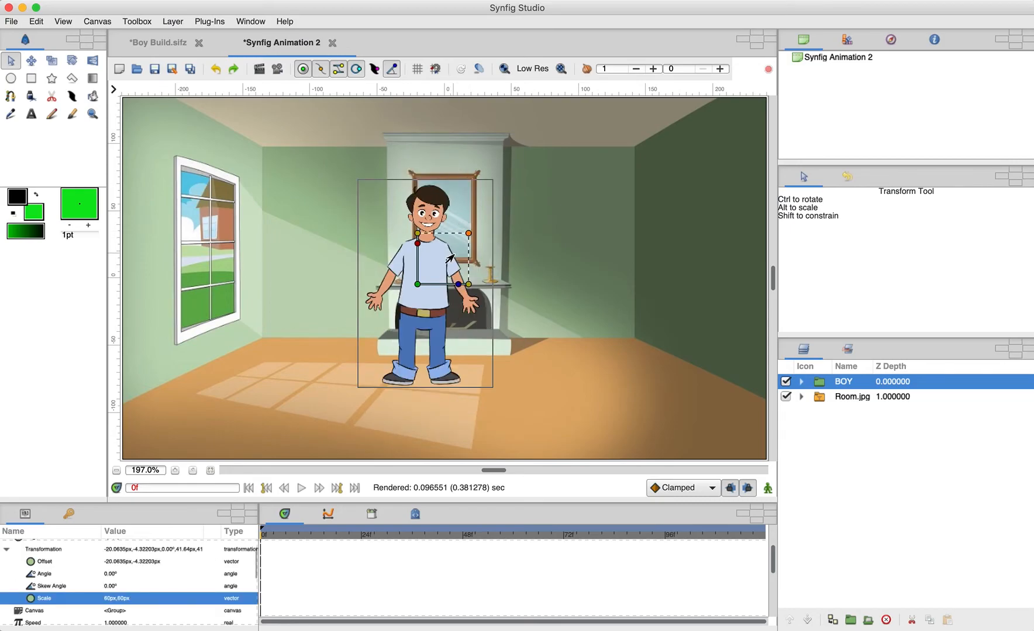
left_click_drag(417, 287, 283, 308)
left_click(321, 170)
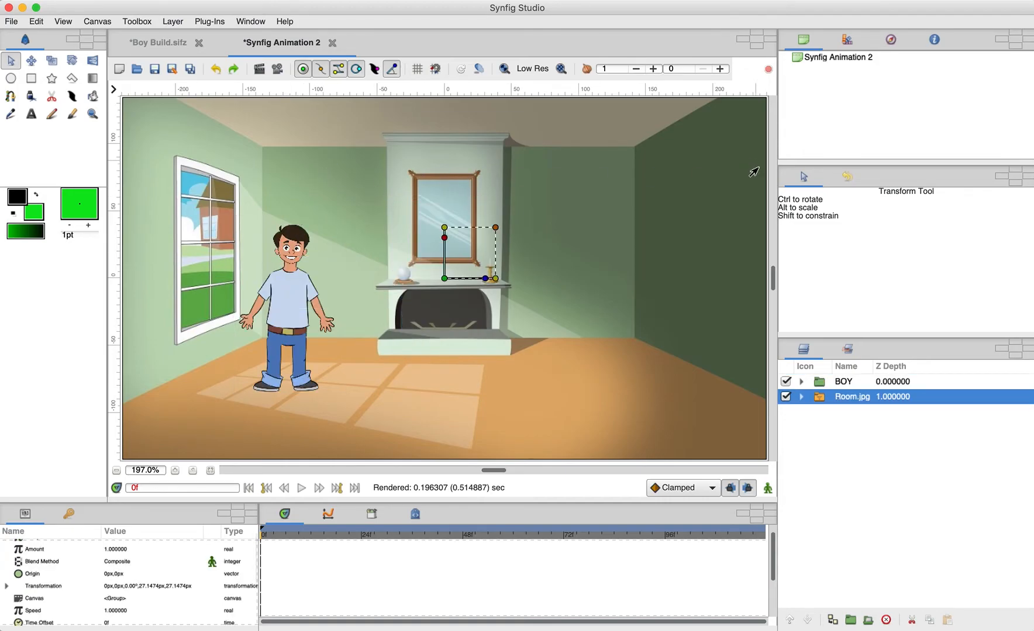
Expand the BOY group and its nested Body group to list the character's part layers
left_click(801, 382)
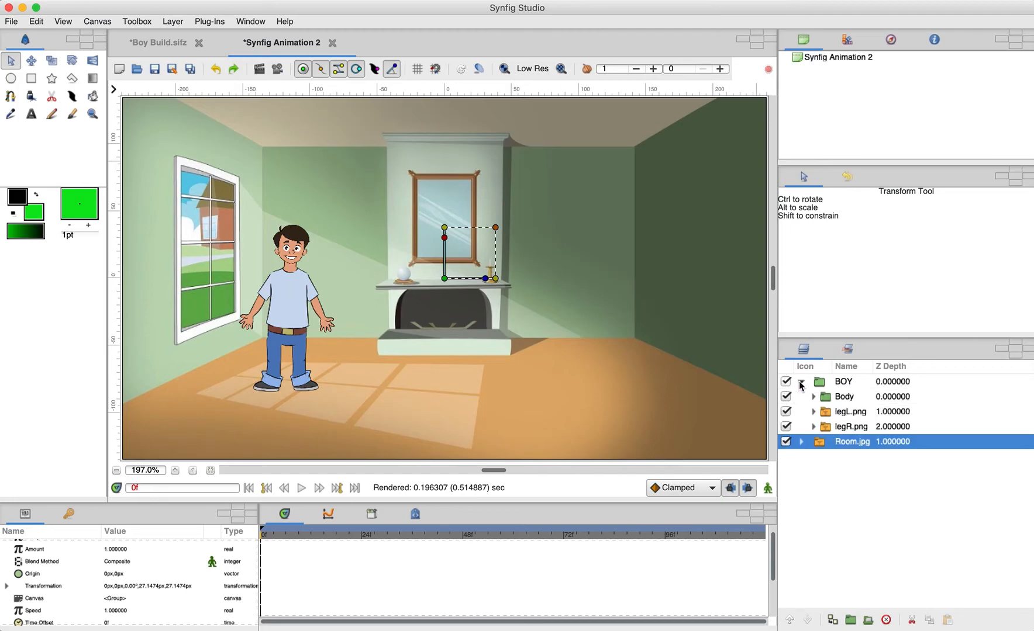
left_click(813, 398)
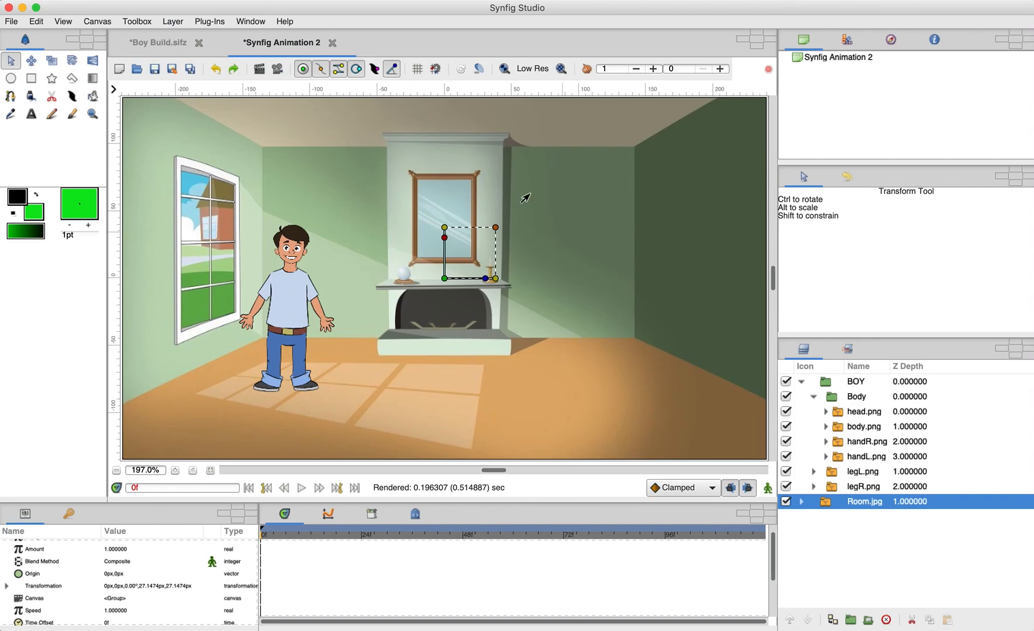
left_click(117, 470)
left_click(175, 471)
left_click(63, 21)
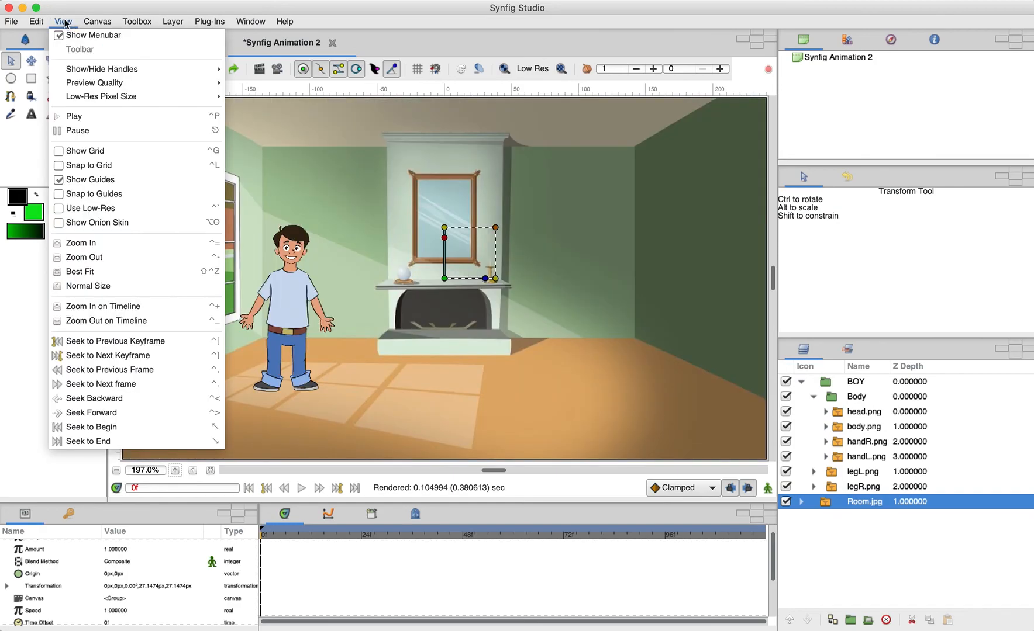
left_click(91, 273)
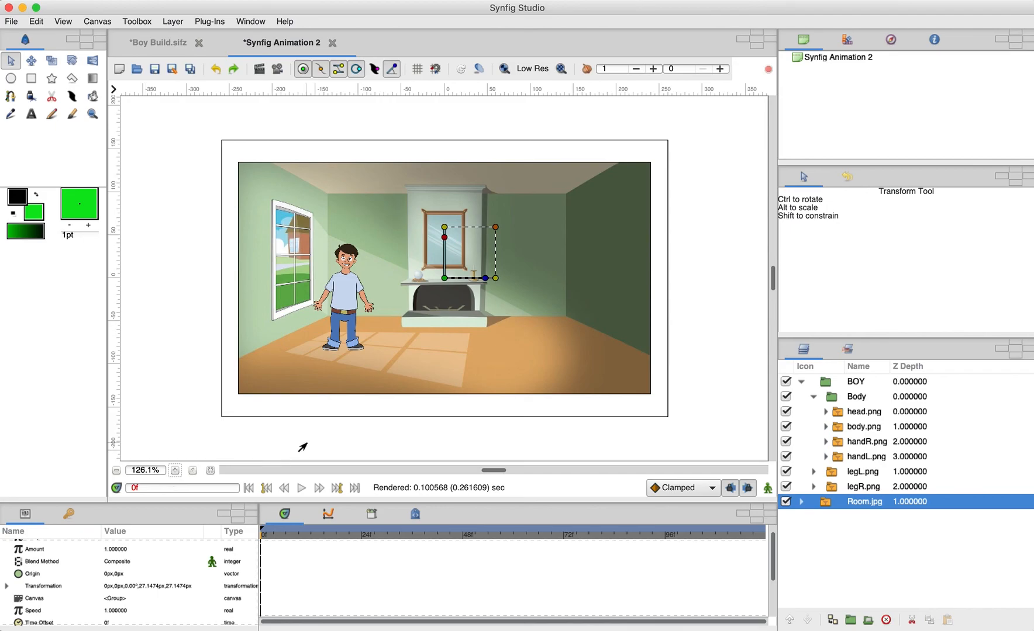
left_click(175, 471)
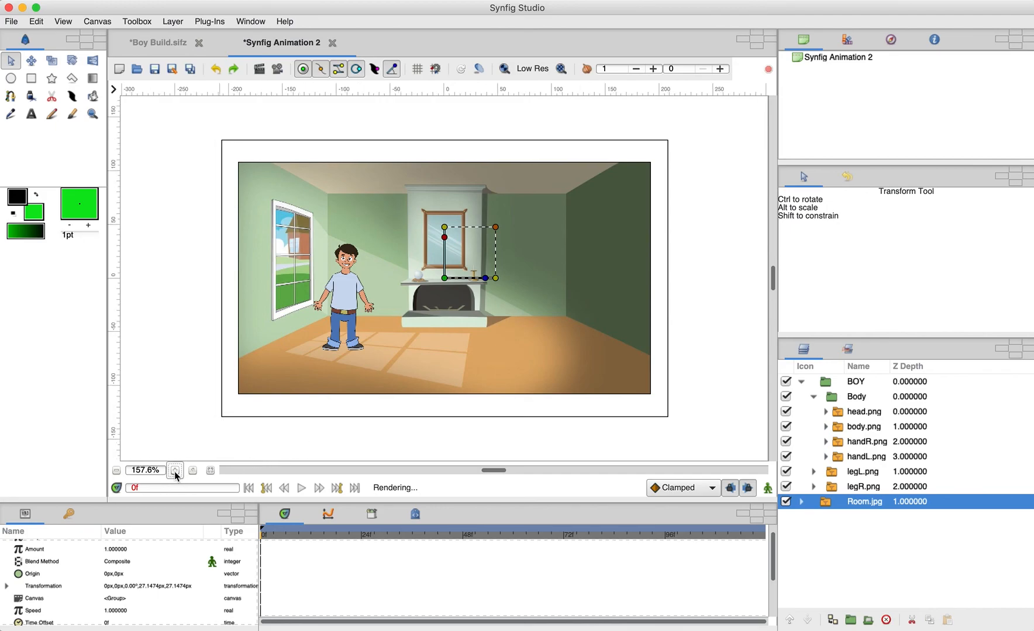
left_click(175, 471)
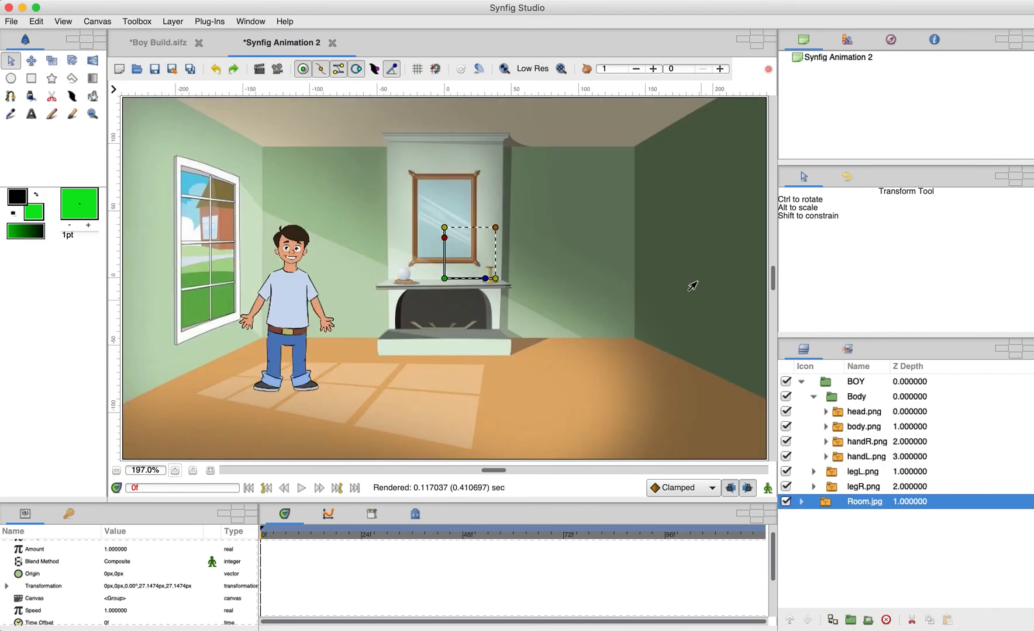